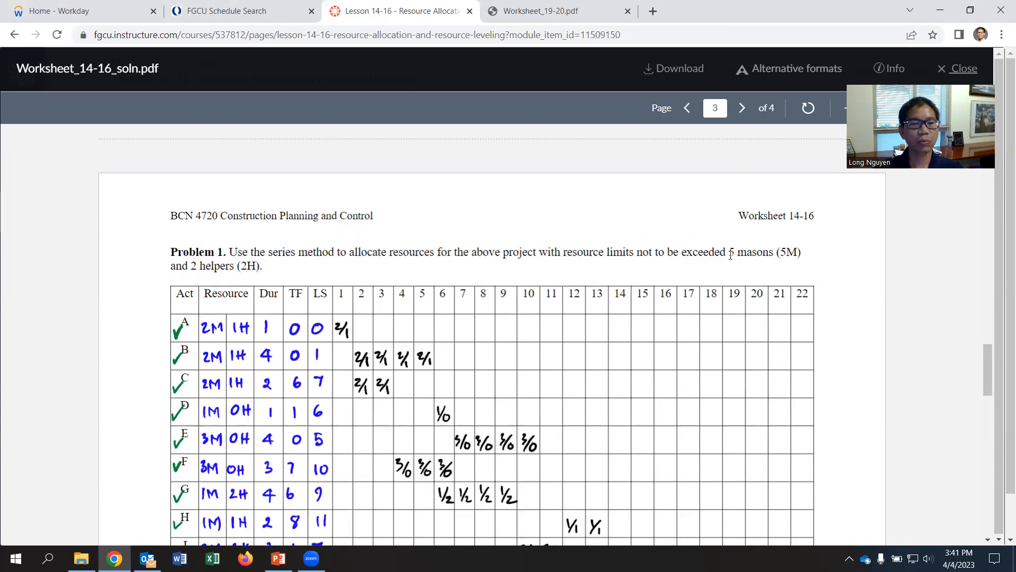
# Review the series-method and Brooks-method resource allocation tables in Worksheet_14-16_soln.pdf, and close the preview.
pyautogui.scroll(-1, 356, 241)
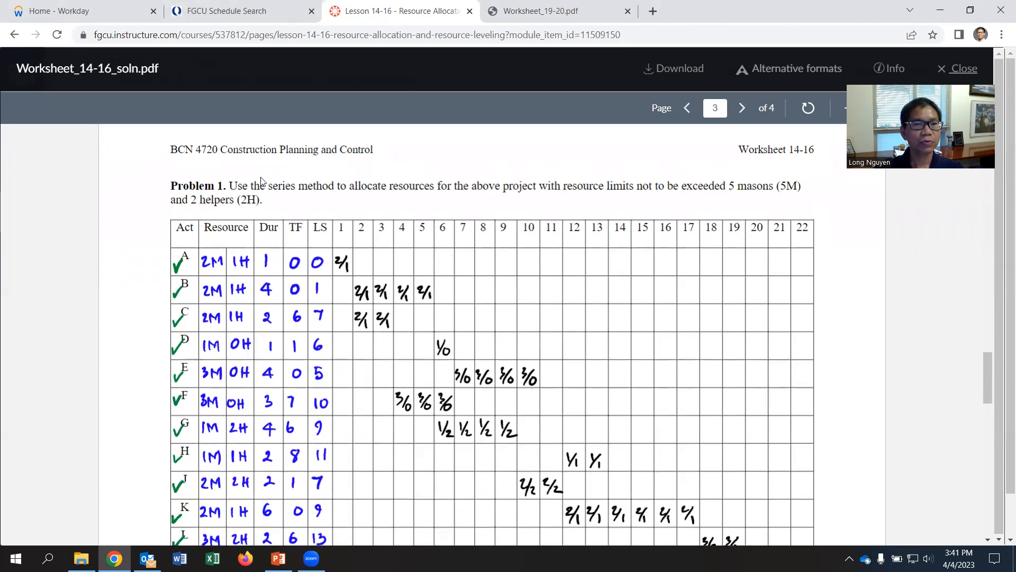
pyautogui.scroll(-2, 572, 312)
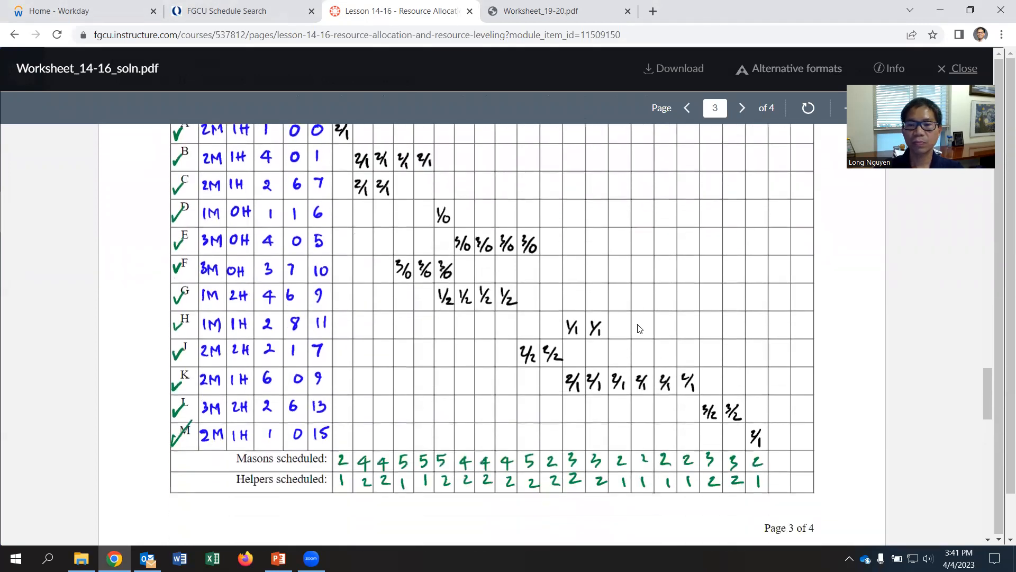
pyautogui.scroll(1, 709, 332)
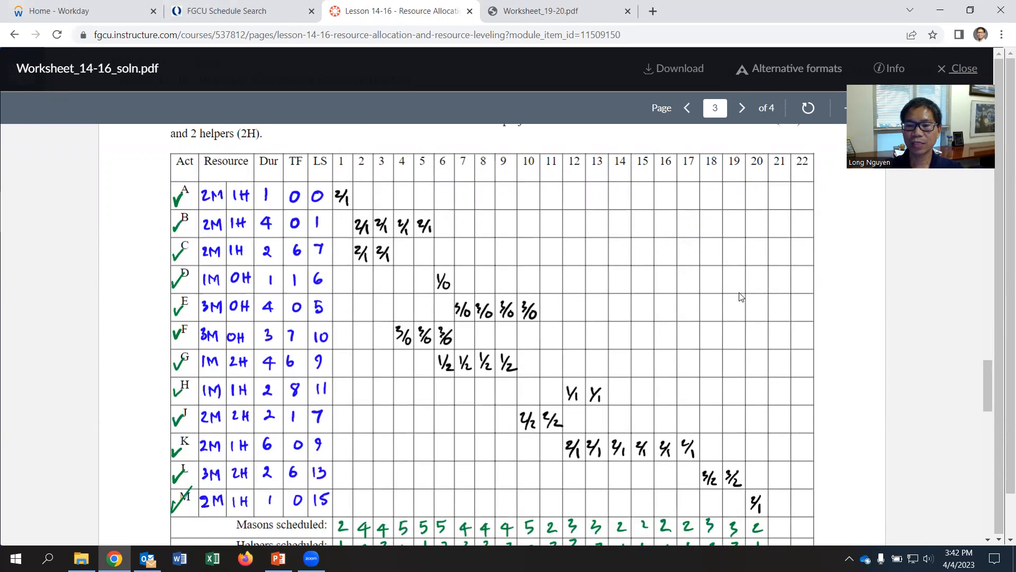
pyautogui.scroll(-1, 742, 296)
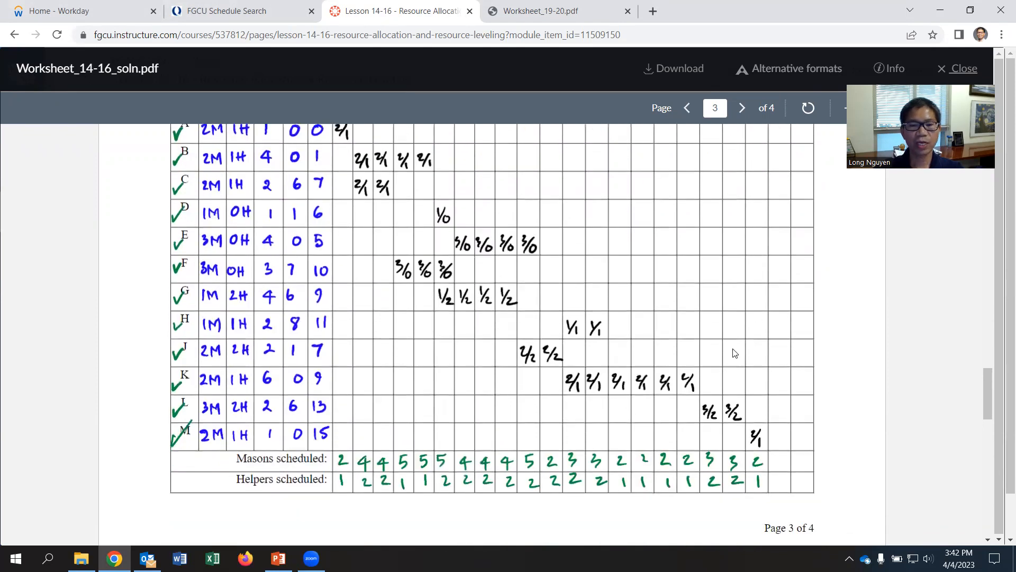
pyautogui.scroll(-9, 734, 353)
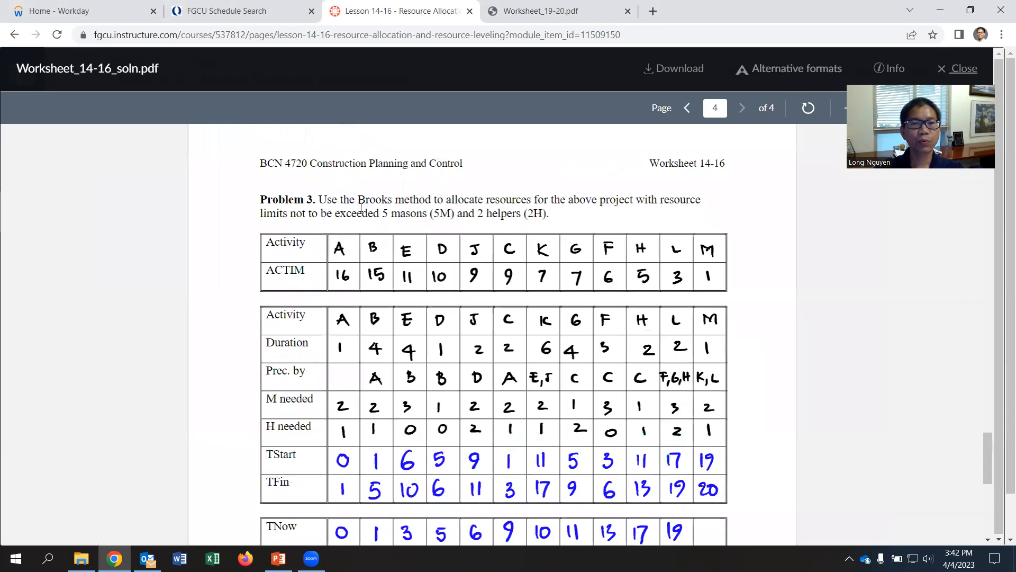
pyautogui.scroll(-1, 712, 492)
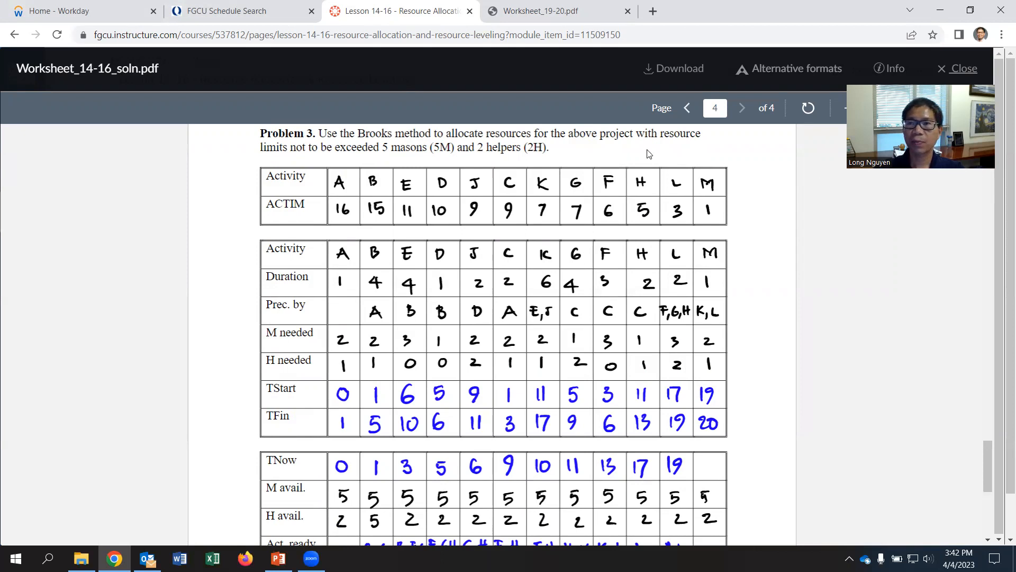
pyautogui.click(965, 74)
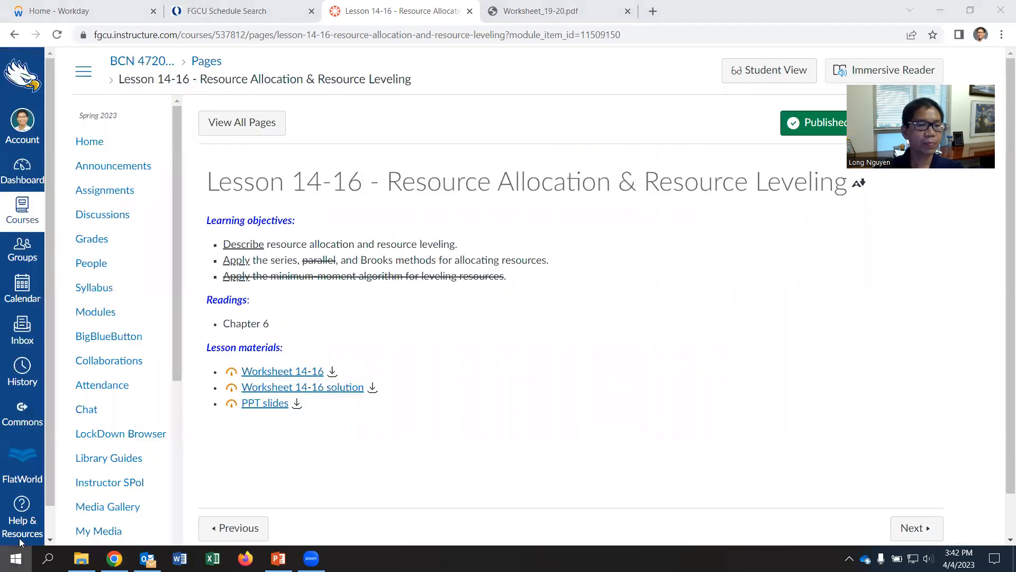
# Launch Microsoft Project.
pyautogui.click(16, 559)
pyautogui.scroll(-8, 111, 446)
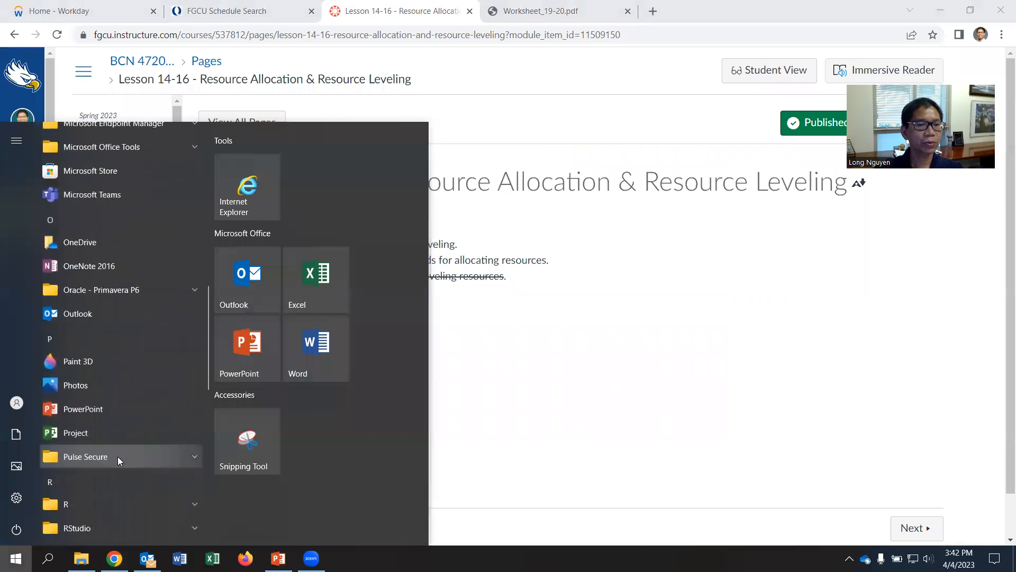
pyautogui.scroll(-5, 118, 457)
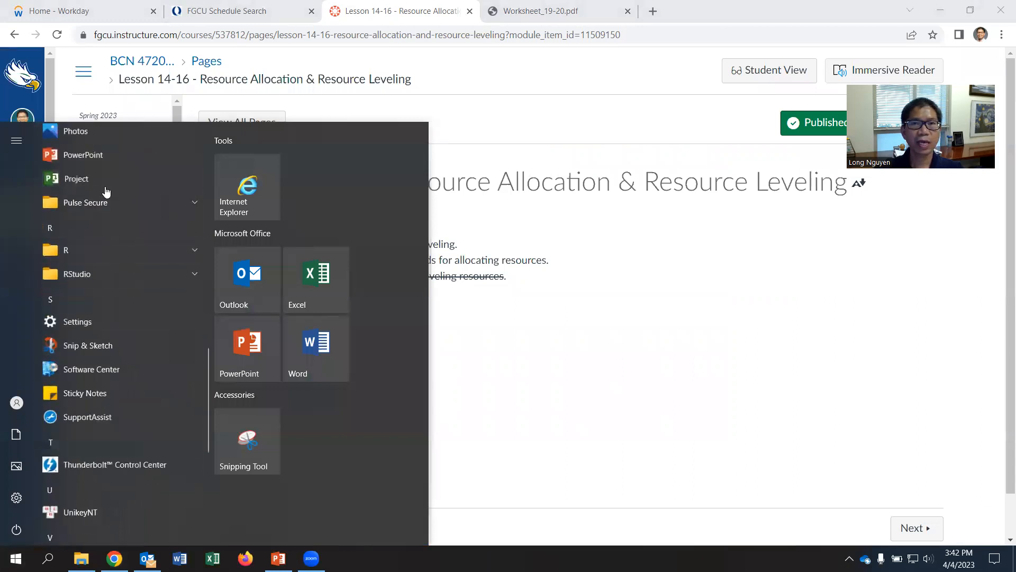
pyautogui.click(106, 192)
# Check the Problem 1 network diagram in Worksheet_19-20.pdf and create a blank project in Microsoft Project.
pyautogui.click(535, 12)
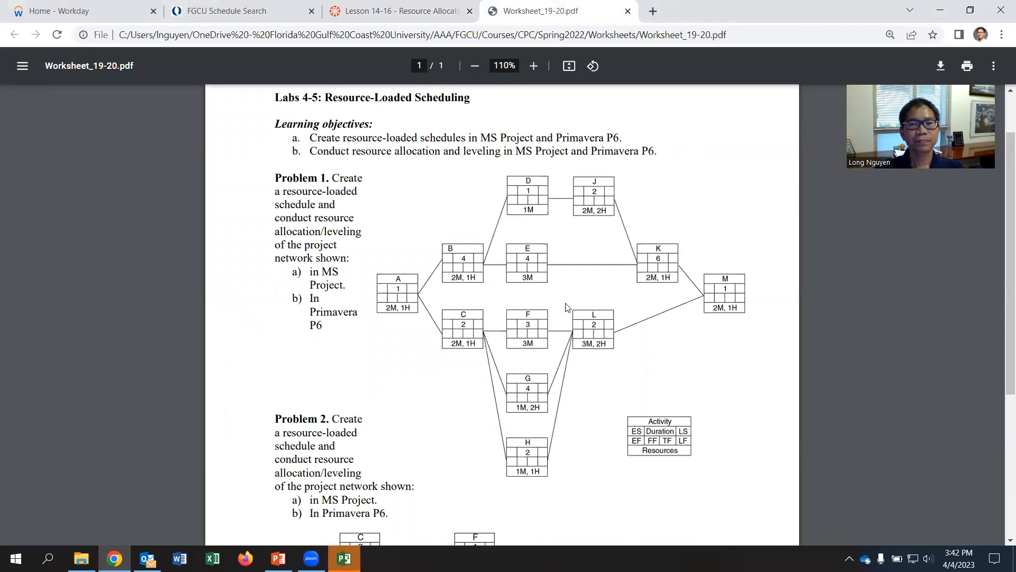
pyautogui.scroll(1, 565, 306)
pyautogui.scroll(-1, 566, 306)
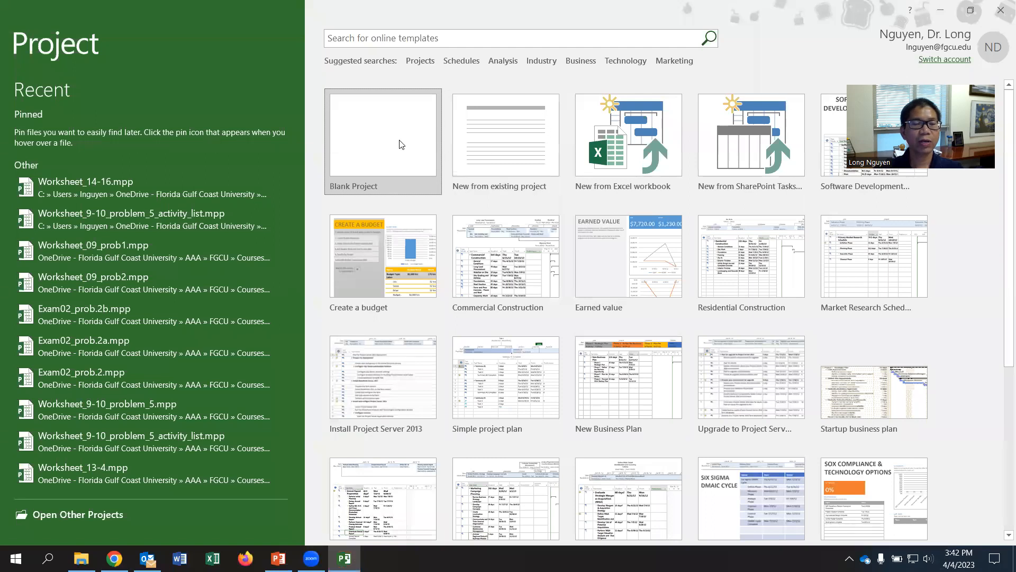
pyautogui.click(400, 143)
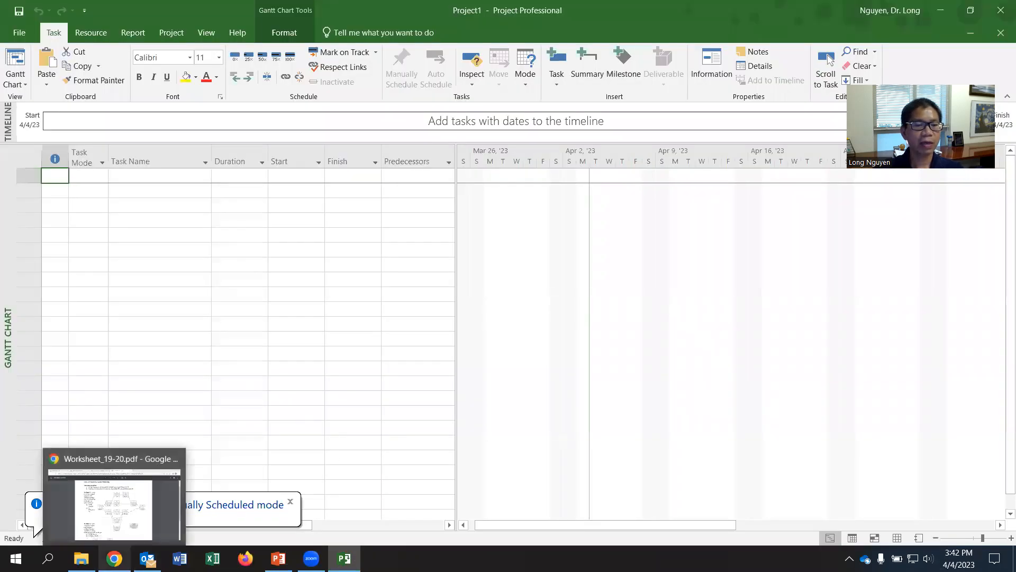
# Consult the Problem 1 network in the worksheet and enter tasks A, B, C and D in the first rows of the project.
pyautogui.click(115, 559)
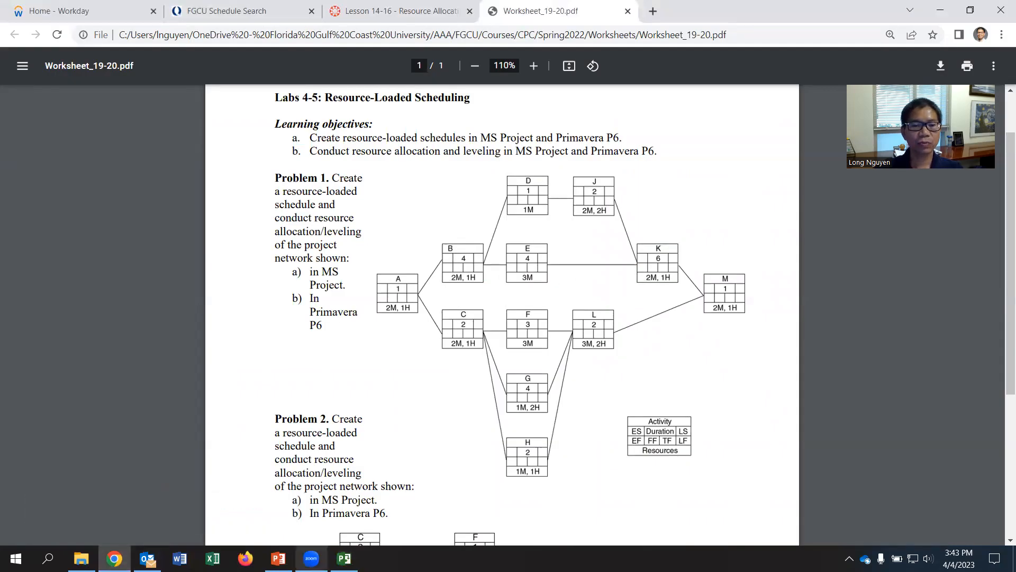
pyautogui.click(344, 558)
pyautogui.click(186, 178)
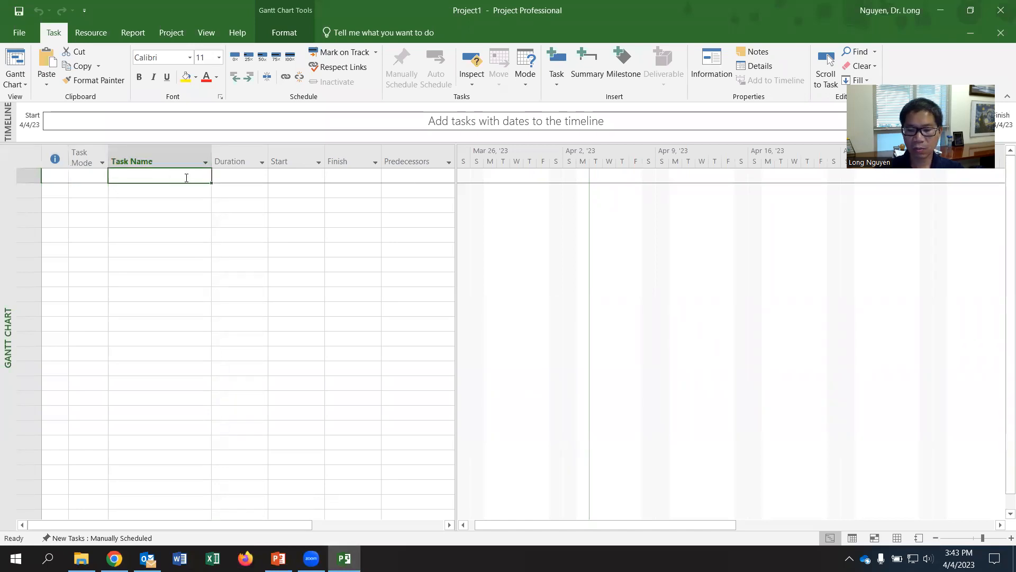
pyautogui.write('a')
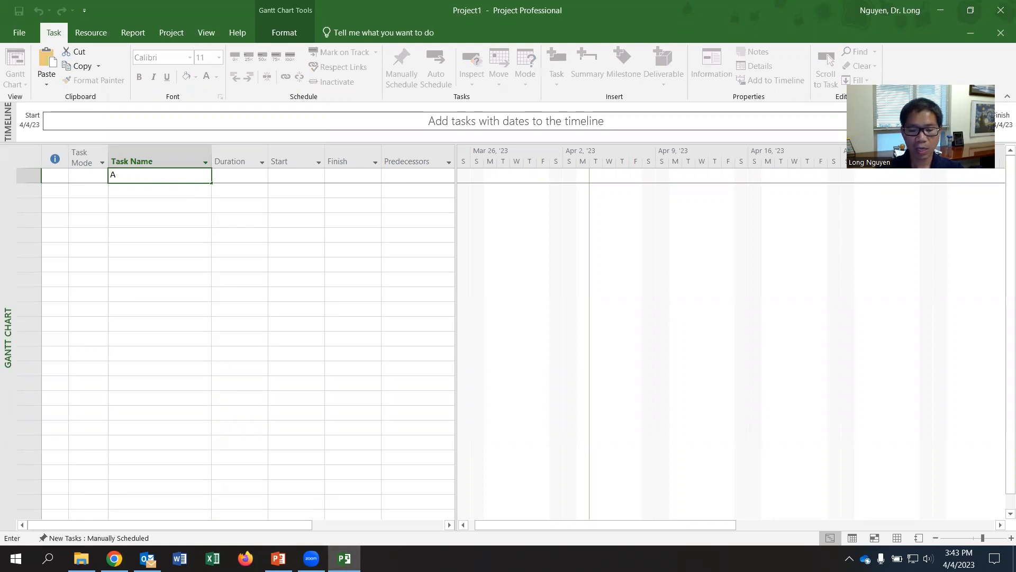
pyautogui.press('Return')
pyautogui.write('B')
pyautogui.press('Return')
pyautogui.write('C')
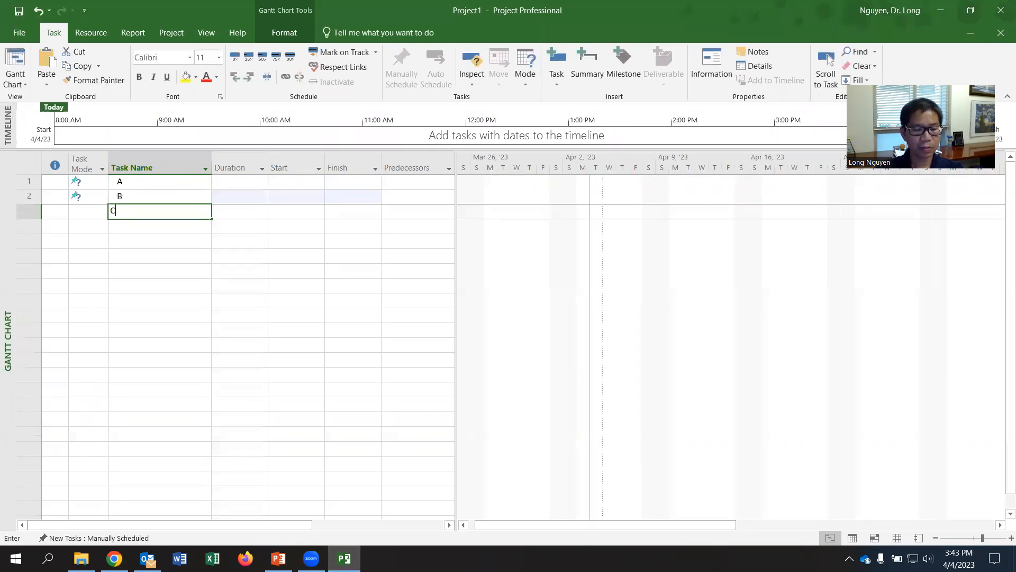
pyautogui.press('Return')
pyautogui.write('D')
pyautogui.press('Return')
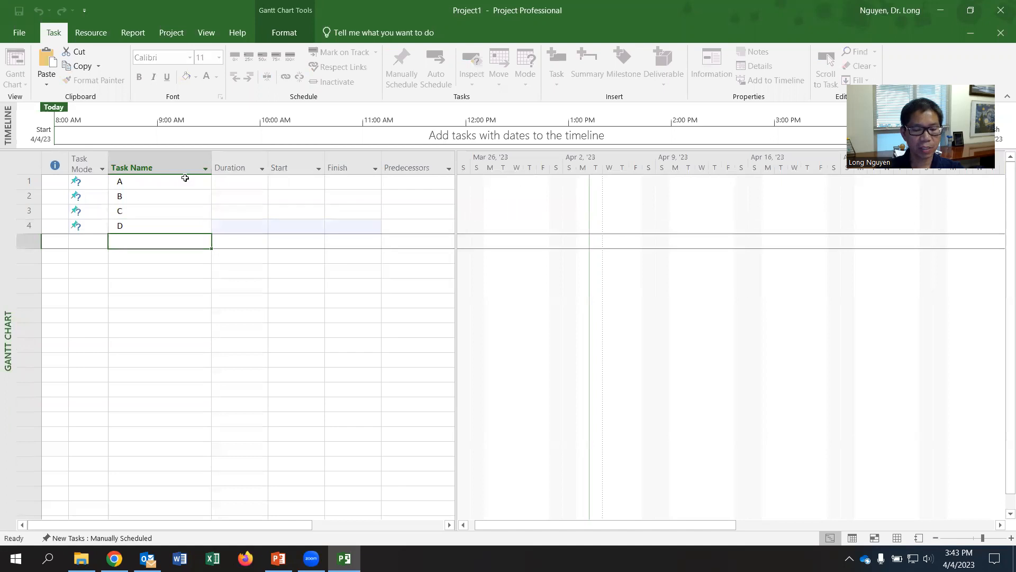
# Add tasks E, F, G and H below task D.
pyautogui.write('E')
pyautogui.press('Return')
pyautogui.write('F')
pyautogui.press('Return')
pyautogui.write('G')
pyautogui.press('Return')
pyautogui.write('H')
pyautogui.press('Return')
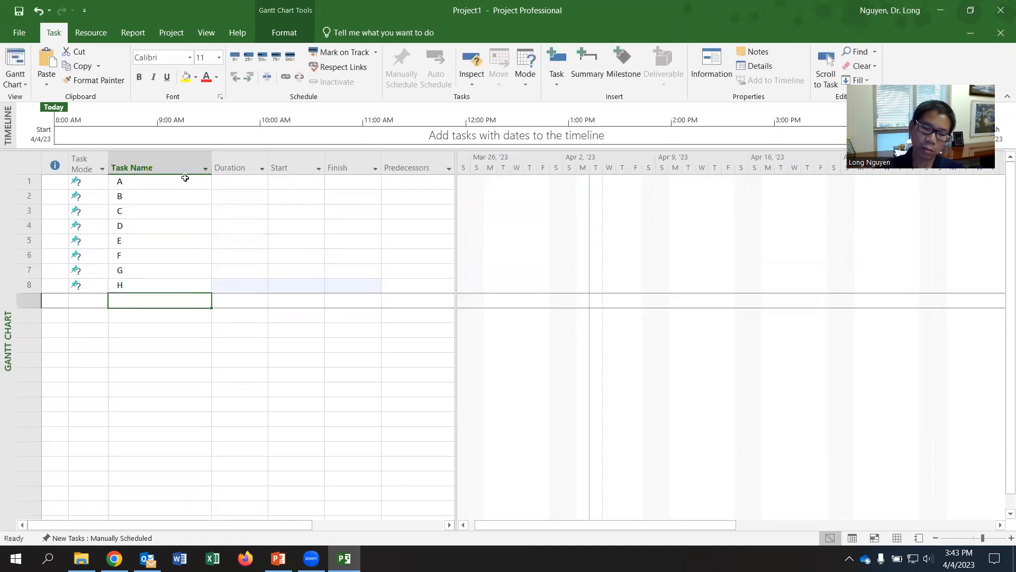
# Add tasks K, L and M below task H, each in its own row.
pyautogui.write('K')
pyautogui.press('Return')
pyautogui.write('LM')
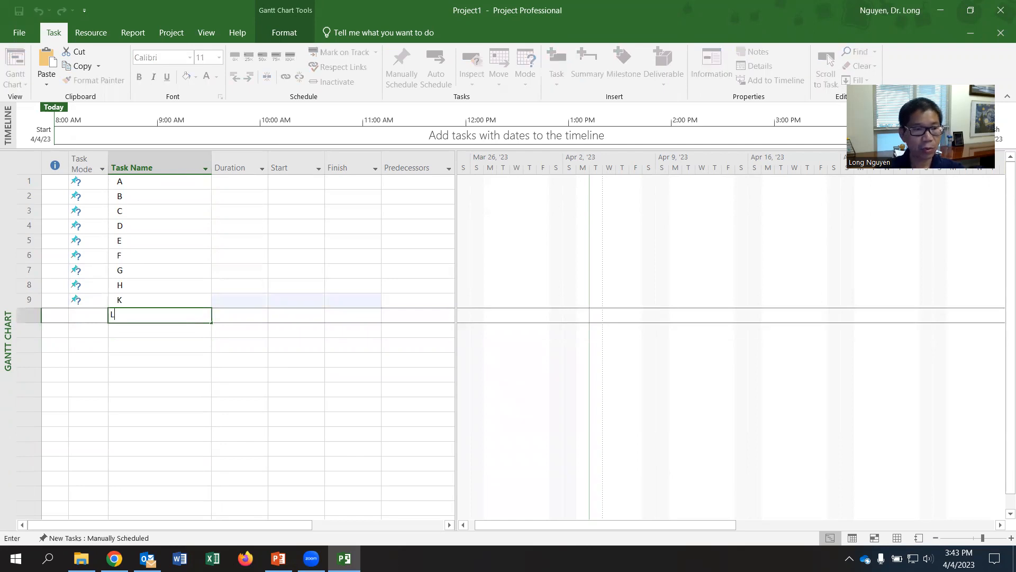
pyautogui.press('Return')
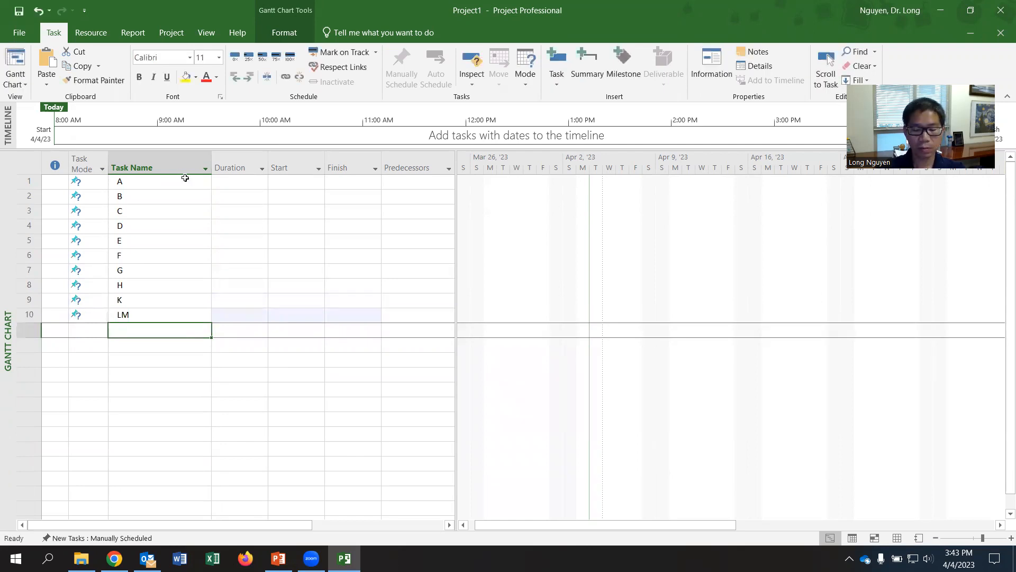
pyautogui.press('Up')
pyautogui.write('L')
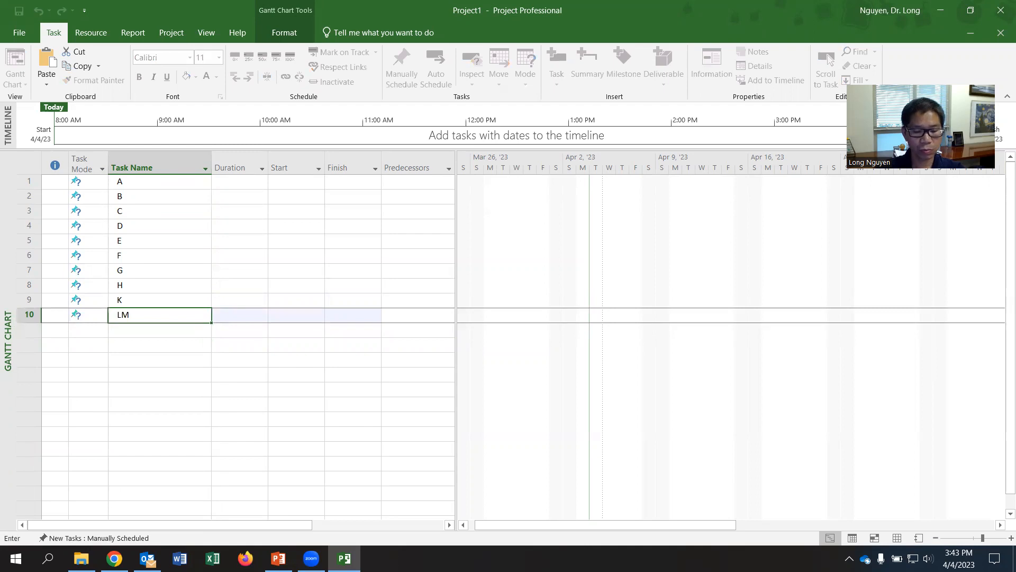
pyautogui.press('Return')
pyautogui.write('M')
pyautogui.press('Return')
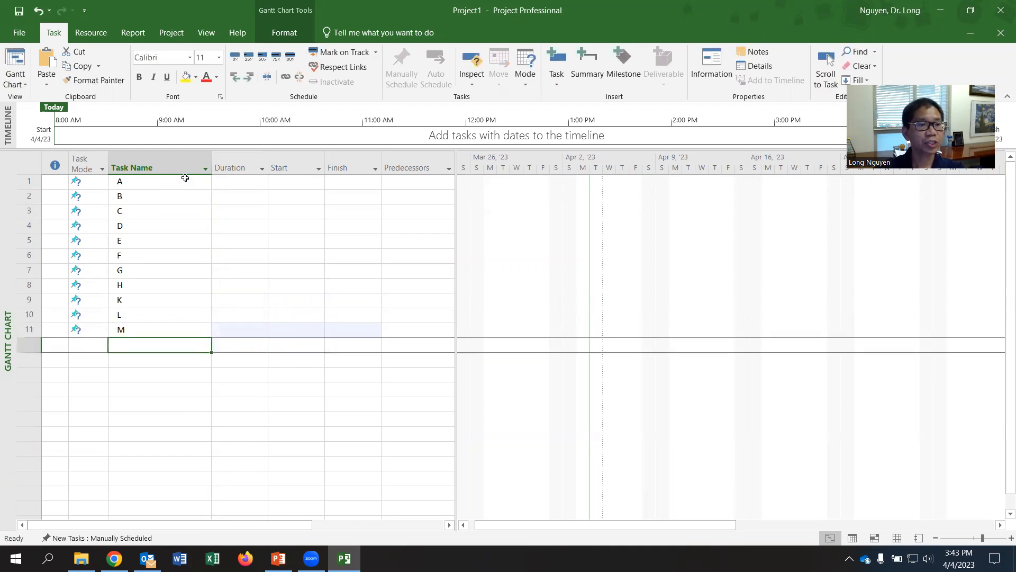
# Check the worksheet network for the missing activity and insert task J between tasks H and K.
pyautogui.hotkey('alt', 'Tab')
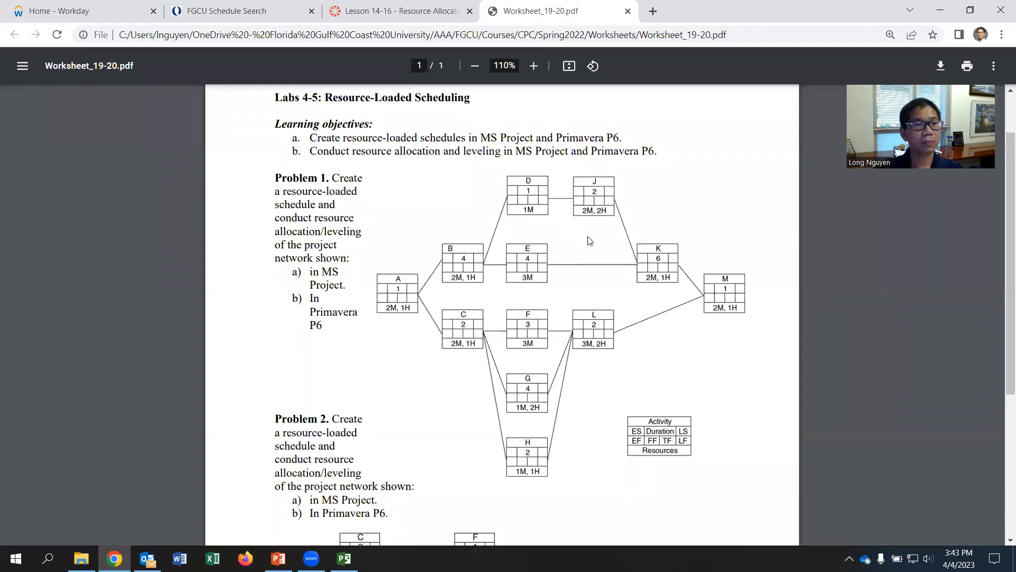
pyautogui.hotkey('alt', 'Tab')
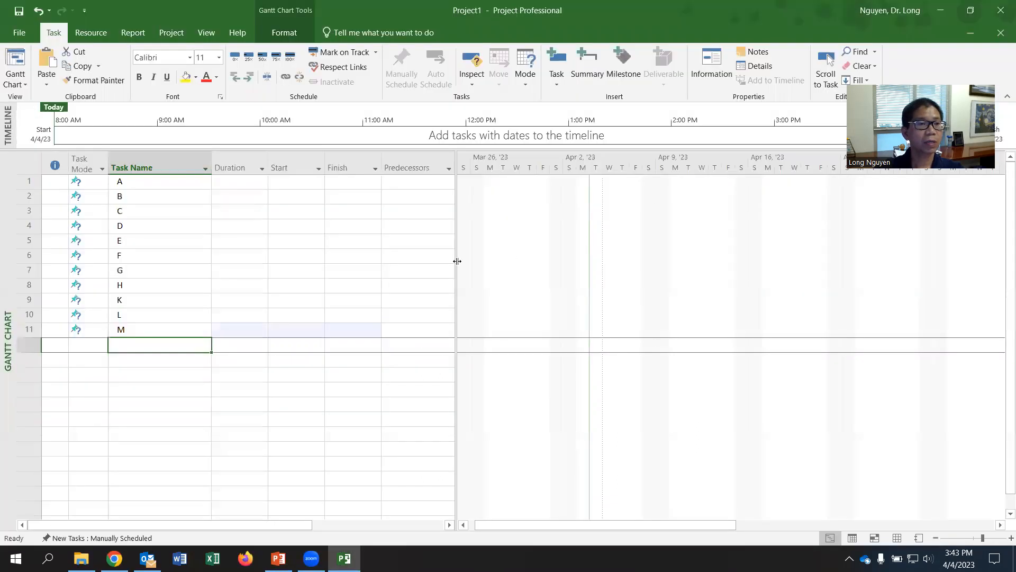
pyautogui.click(20, 300)
pyautogui.rightClick(21, 300)
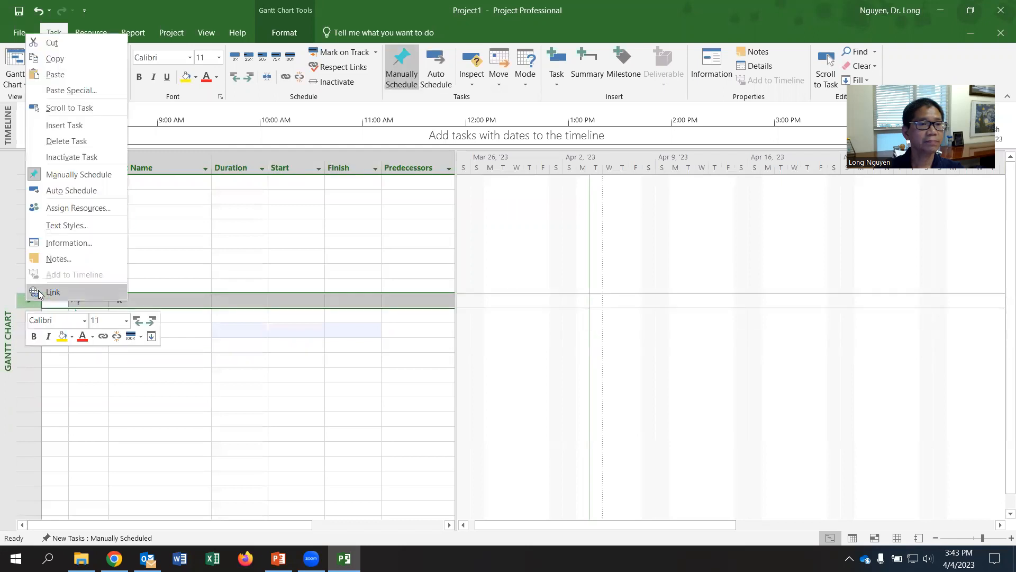
pyautogui.click(82, 124)
pyautogui.click(141, 300)
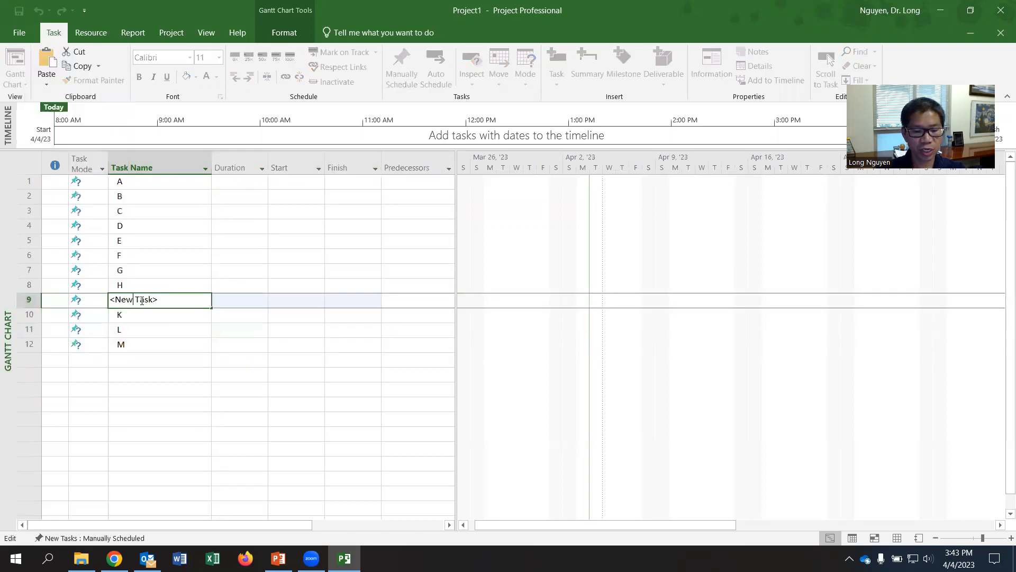
pyautogui.write('j')
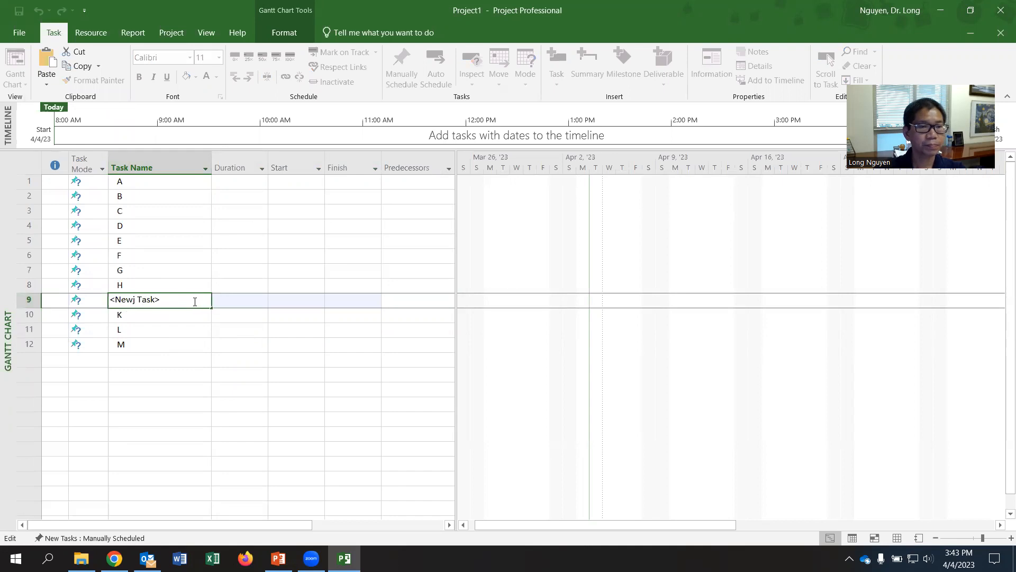
pyautogui.moveTo(194, 301); pyautogui.dragTo(94, 300)
pyautogui.write('j')
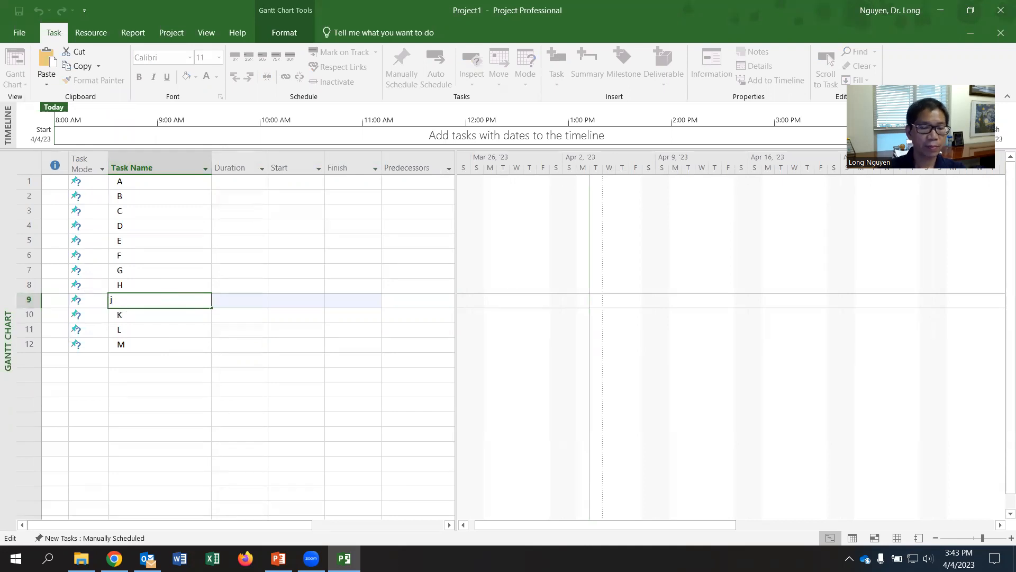
pyautogui.press('Return')
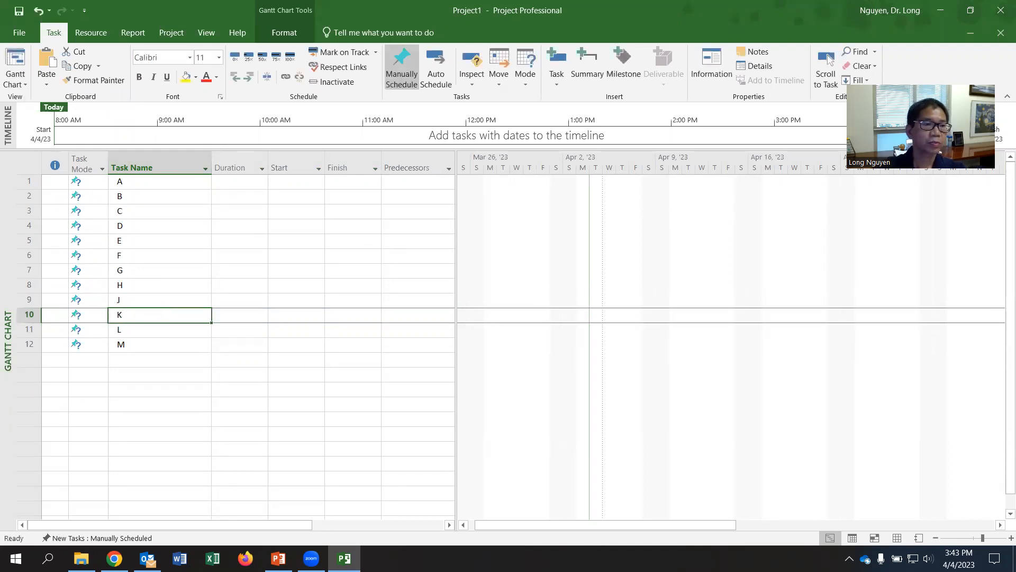
# Narrow the Task Name column in the task table.
pyautogui.click(148, 345)
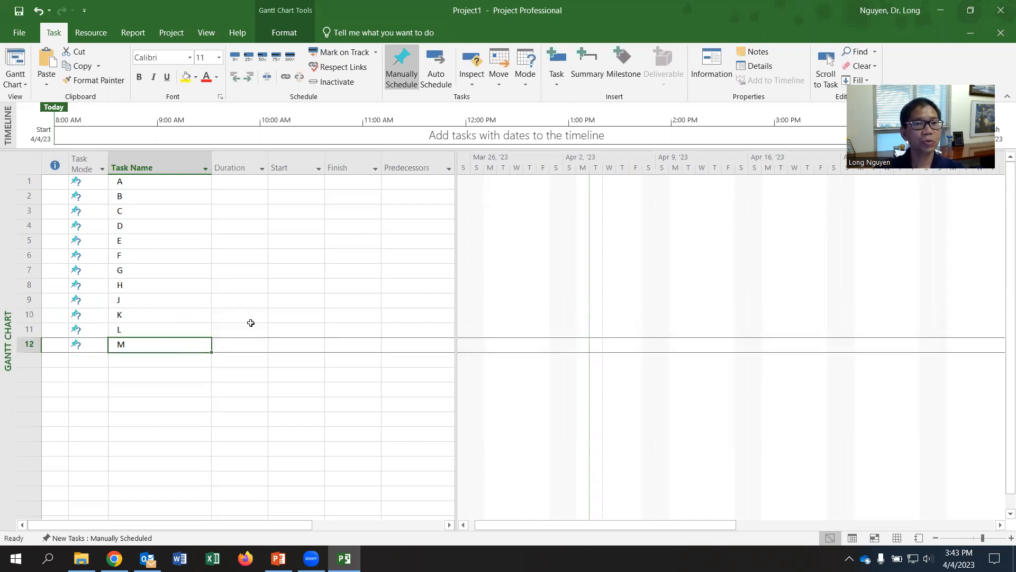
pyautogui.moveTo(211, 167); pyautogui.dragTo(157, 167)
# Consult the worksheet network for the durations and set task A to 1 day, B to 4 days and C to 2 days.
pyautogui.click(192, 185)
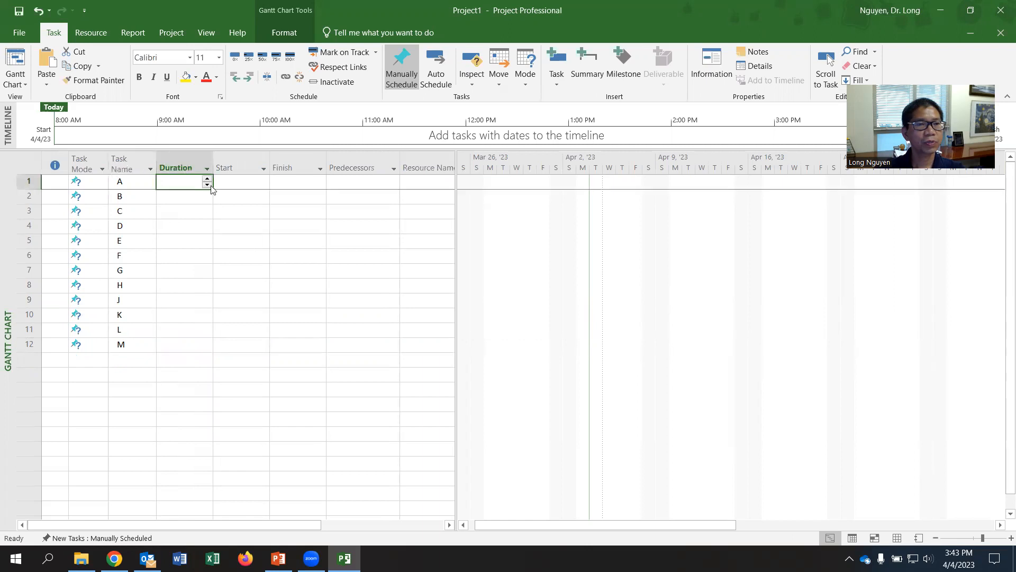
pyautogui.hotkey('alt', 'Tab')
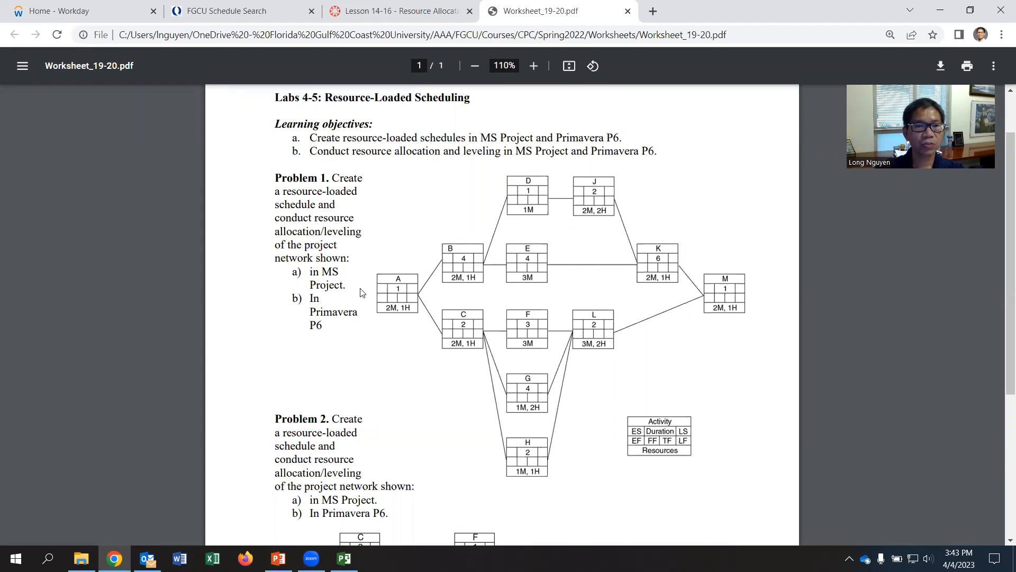
pyautogui.hotkey('alt', 'Tab')
pyautogui.write('1')
pyautogui.press('Return')
pyautogui.write('4')
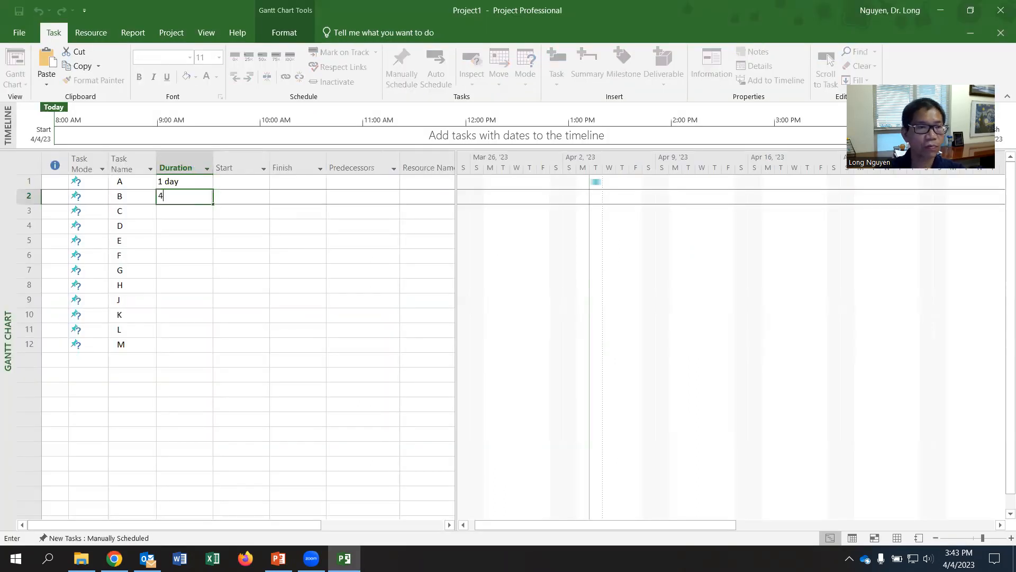
pyautogui.press('Return')
pyautogui.write('2')
pyautogui.press('Return')
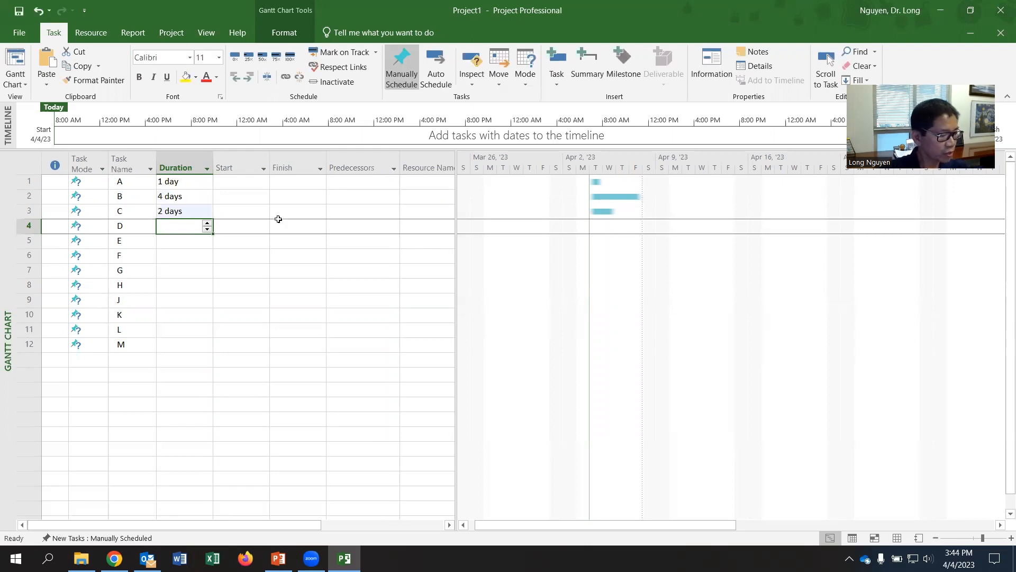
# Set the durations of task D to 1 day, E to 4 days, F to 3 days and G to 4 days.
pyautogui.write('1')
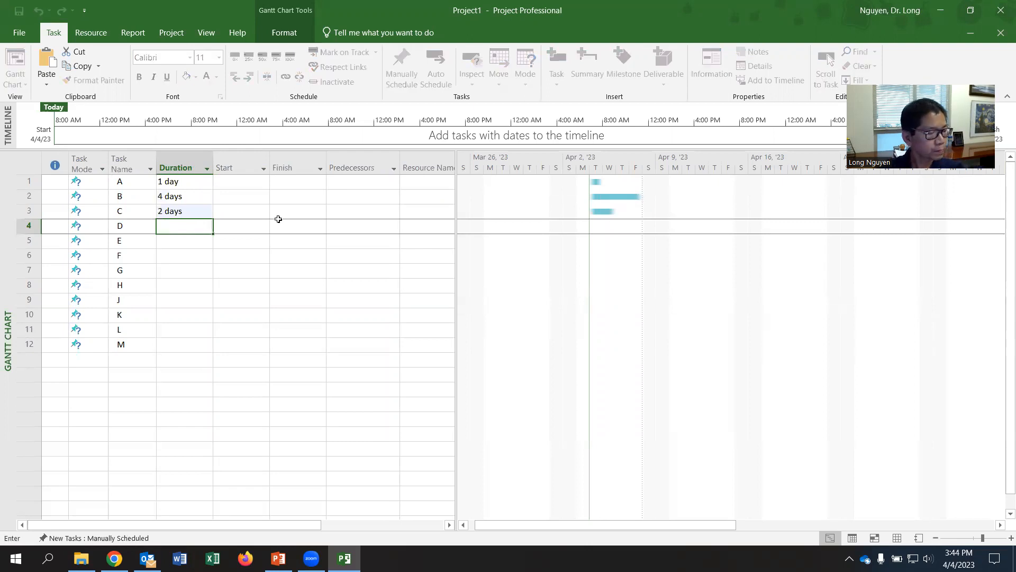
pyautogui.press('Return')
pyautogui.write('4')
pyautogui.press('Return')
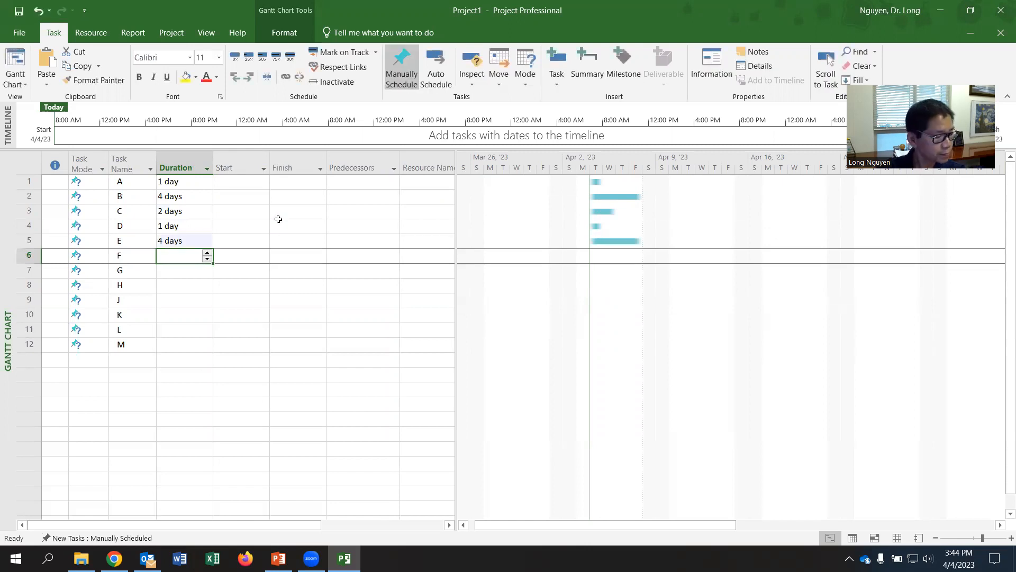
pyautogui.write('3')
pyautogui.press('Return')
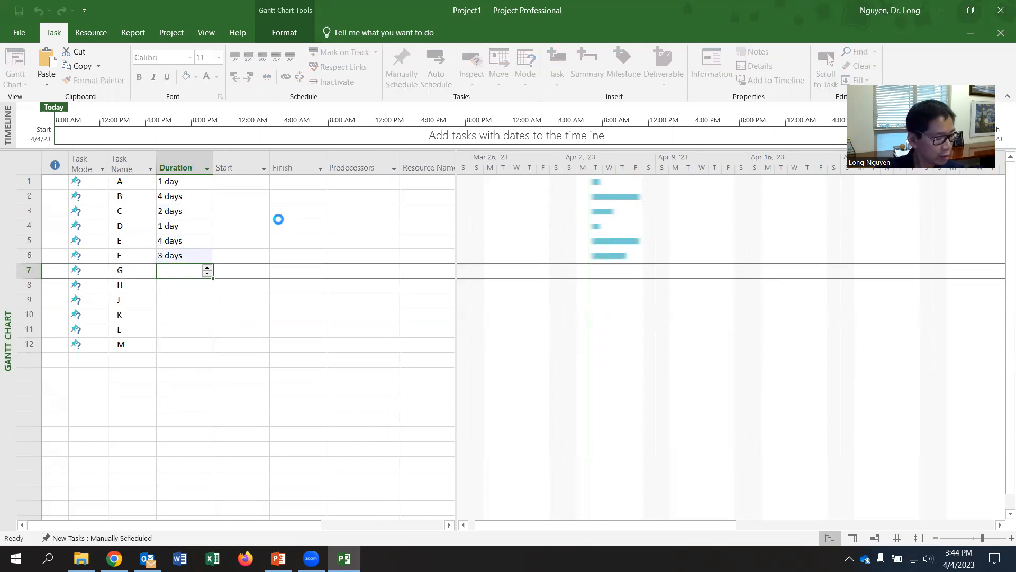
pyautogui.write('4')
pyautogui.press('Return')
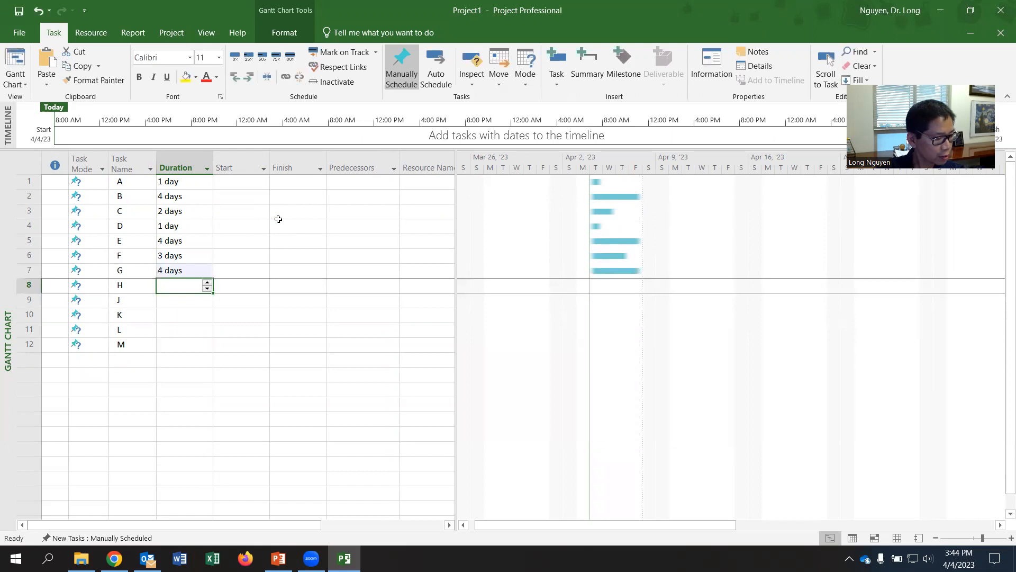
# Set the durations of tasks H and J to 2 days, K to 6 days, L to 2 days and M to 1 day.
pyautogui.write('2')
pyautogui.press('Return')
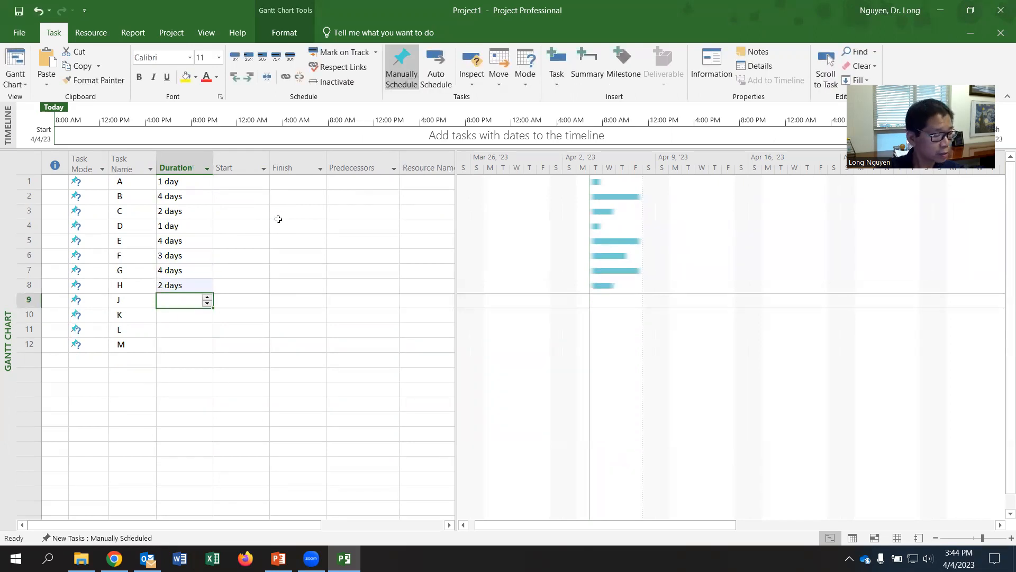
pyautogui.write('2')
pyautogui.press('Return')
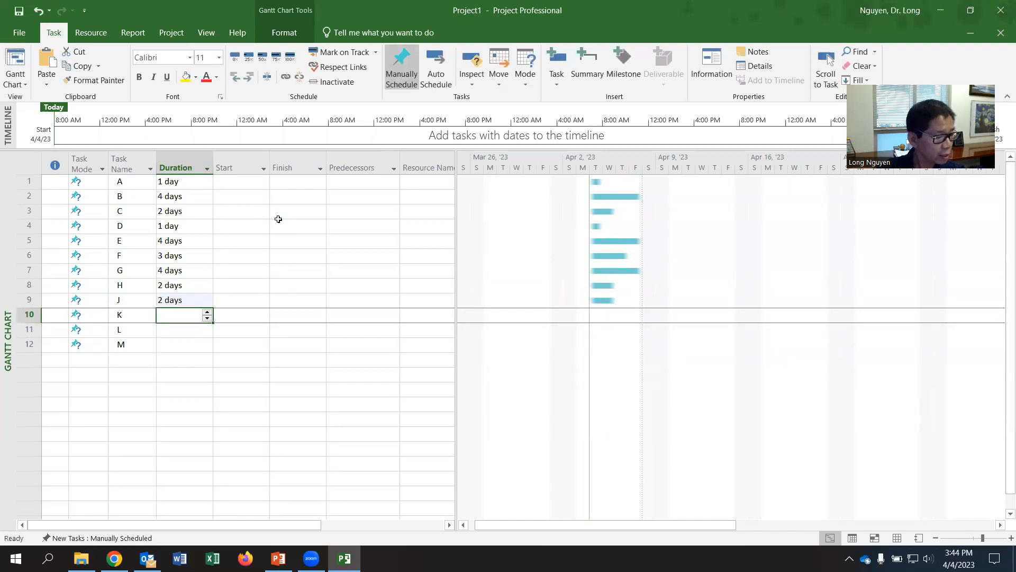
pyautogui.write('6')
pyautogui.press('Return')
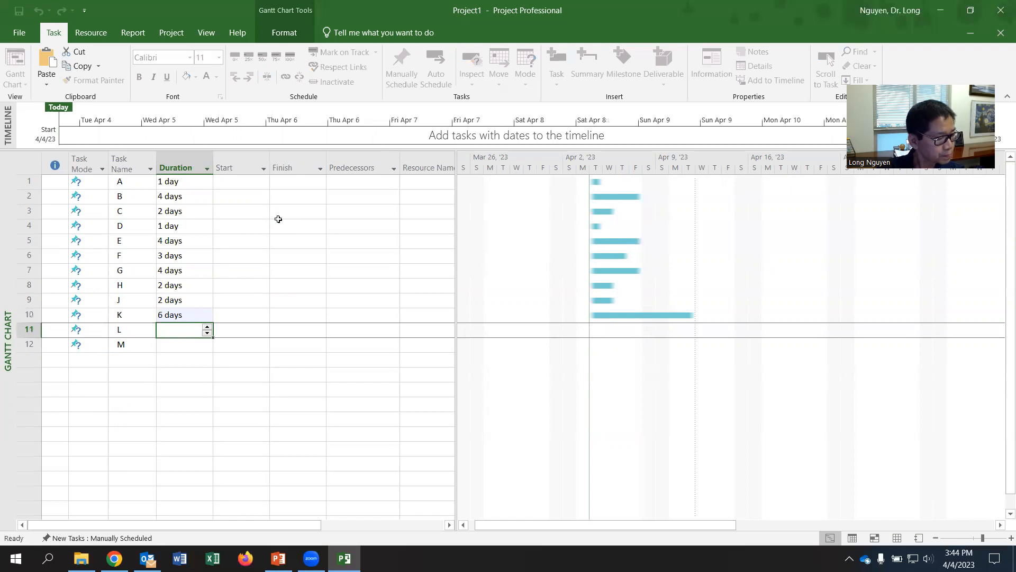
pyautogui.write('2')
pyautogui.press('Return')
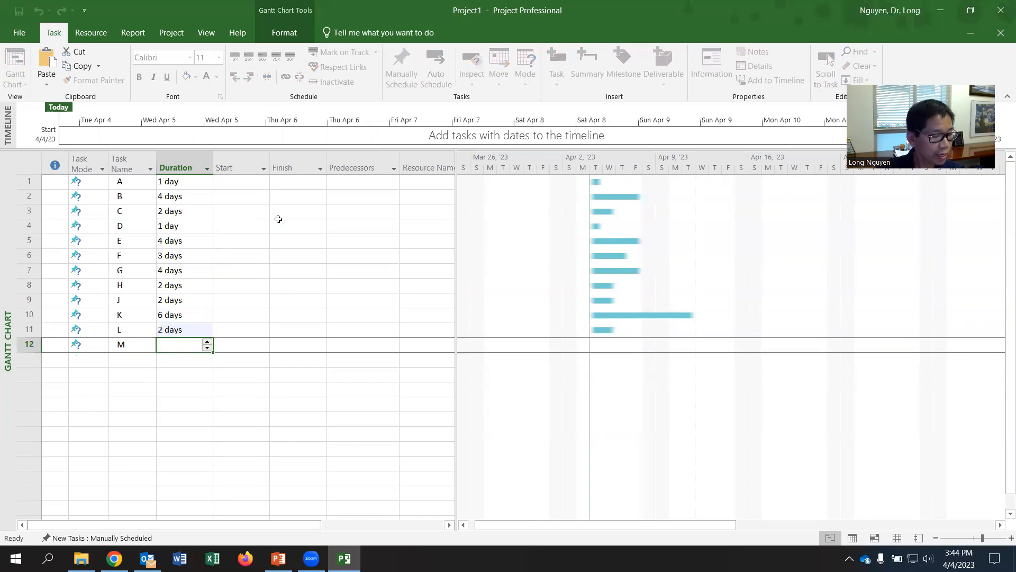
pyautogui.write('1')
pyautogui.press('Return')
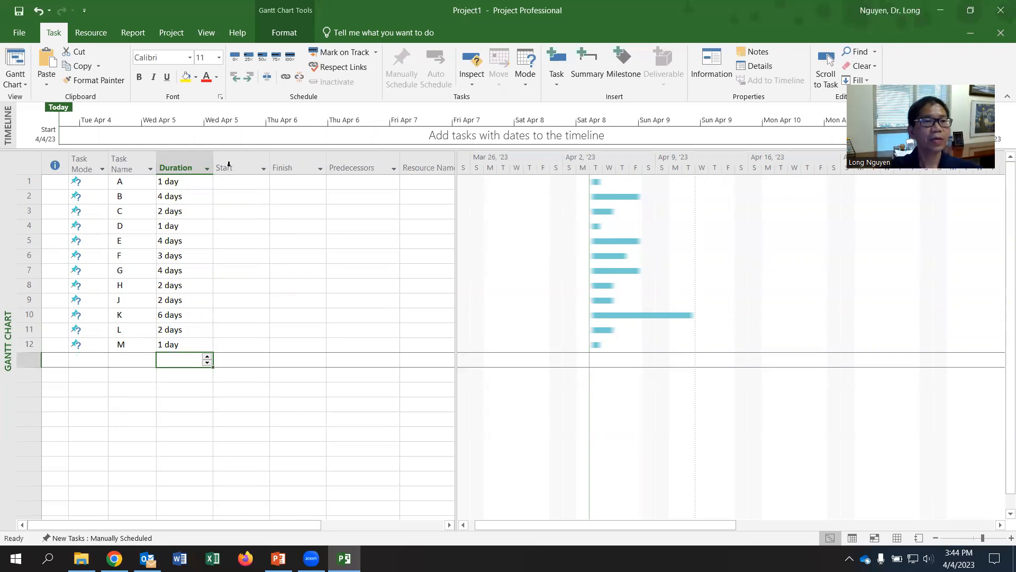
# Switch the task mode of all tasks from manual to Auto Schedule.
pyautogui.click(88, 164)
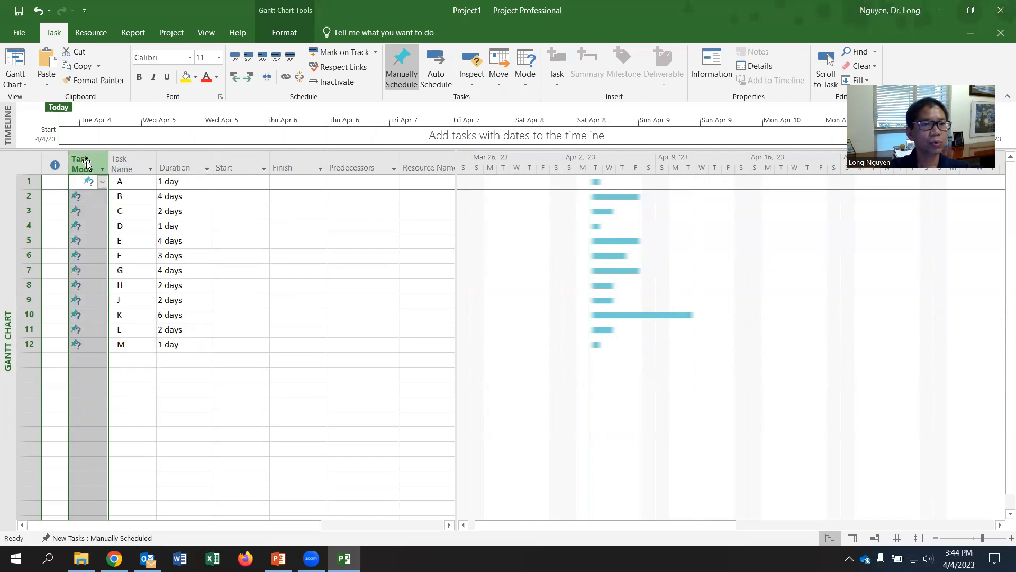
pyautogui.click(436, 73)
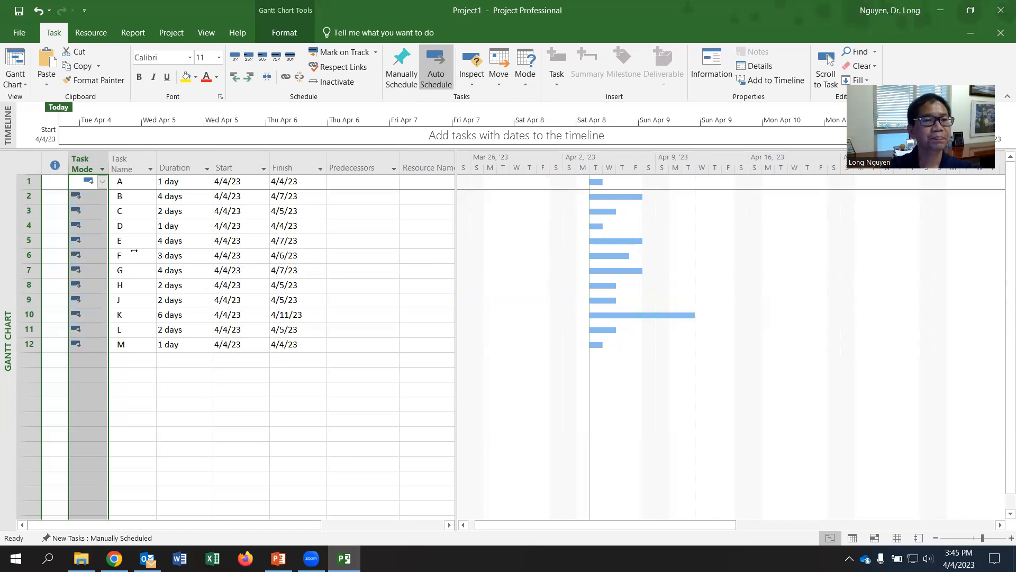
# Check the dependencies in the worksheet network and add task A as predecessor in task B's Task Information.
pyautogui.click(355, 241)
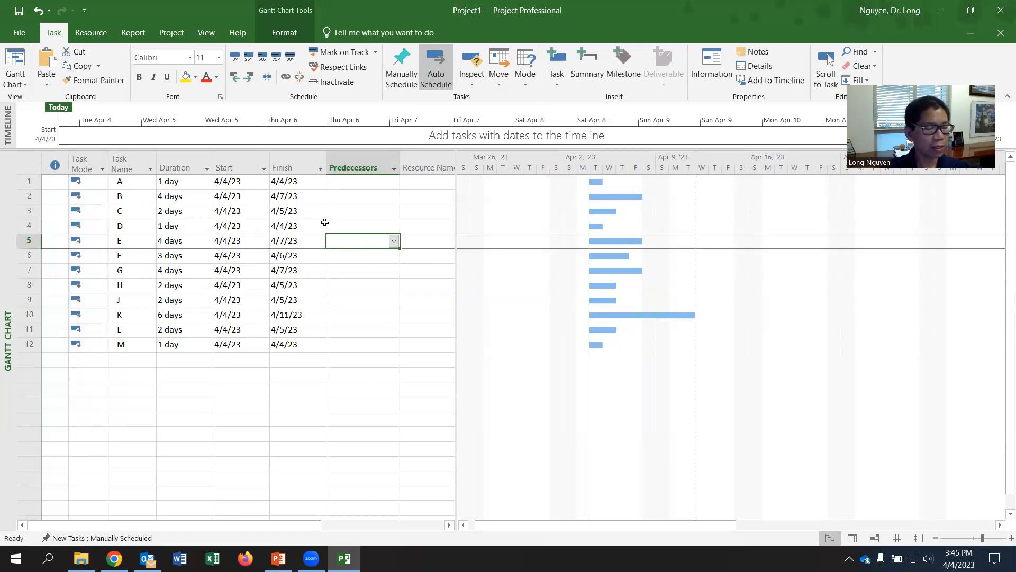
pyautogui.click(115, 559)
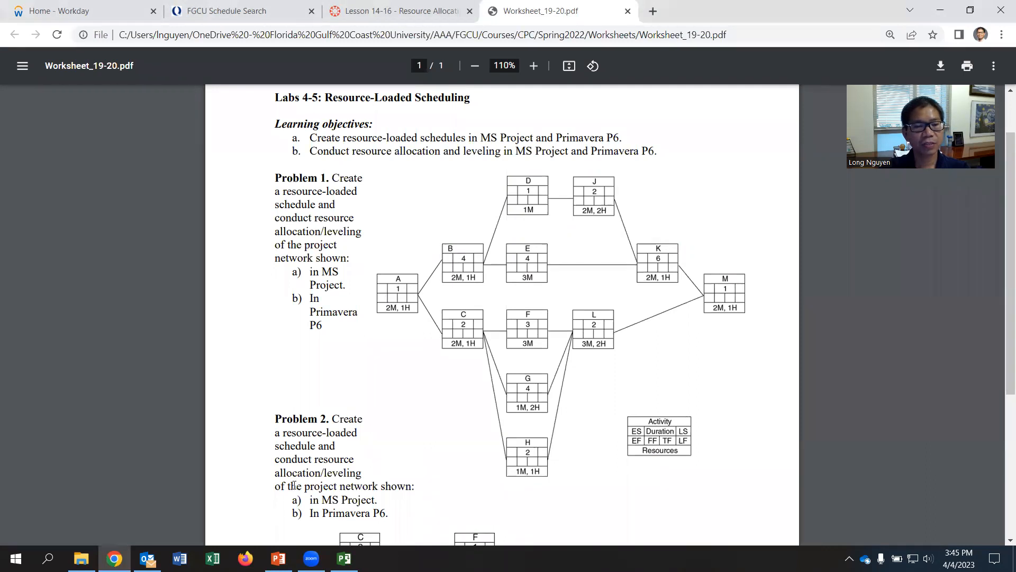
pyautogui.click(344, 558)
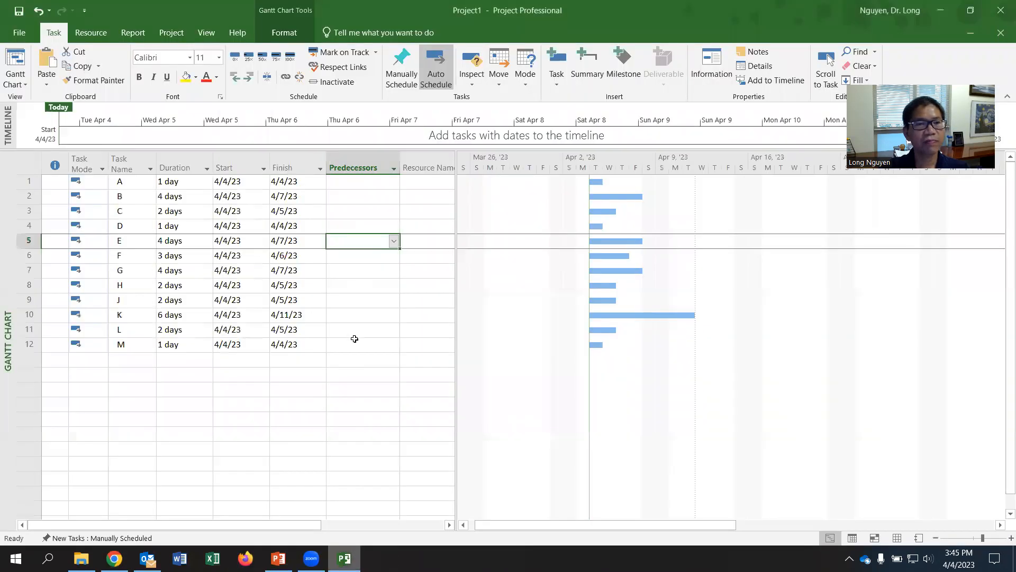
pyautogui.rightClick(126, 195)
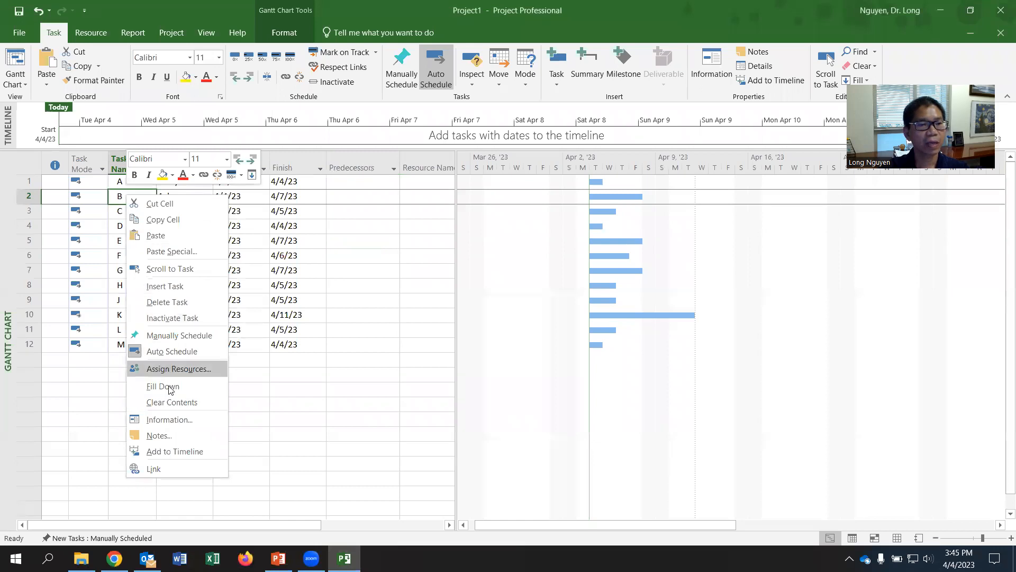
pyautogui.click(169, 422)
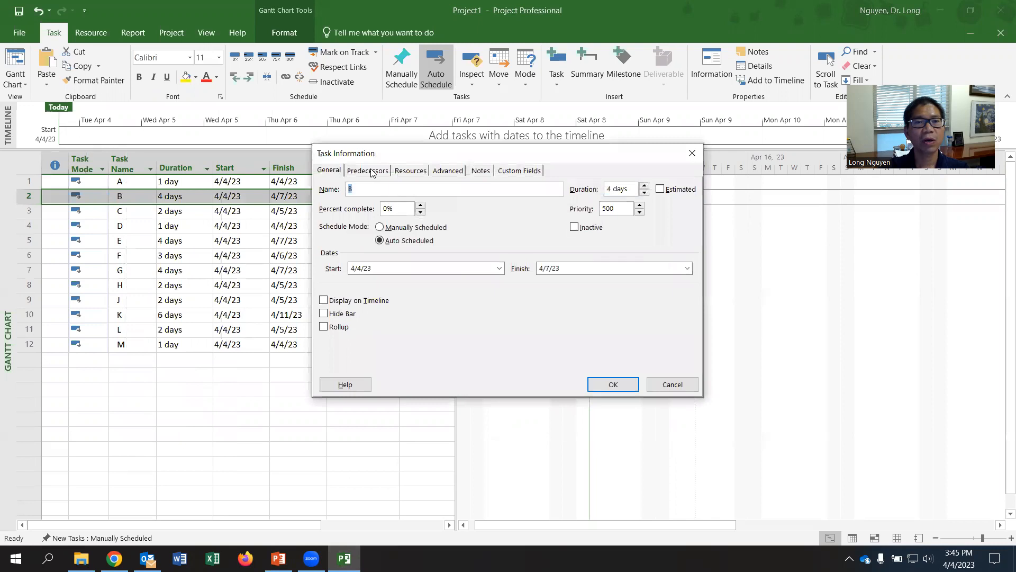
pyautogui.click(371, 170)
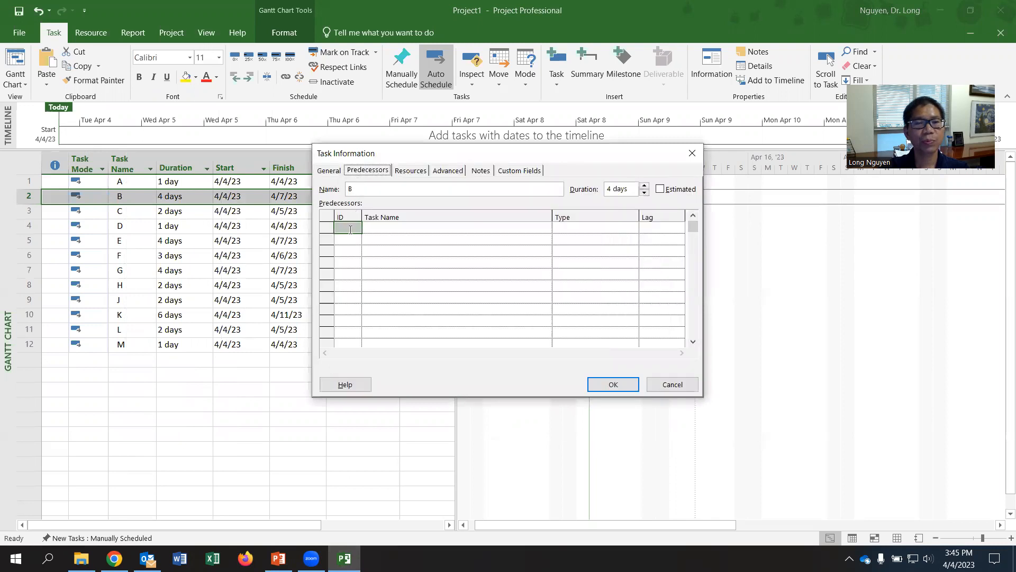
pyautogui.click(406, 228)
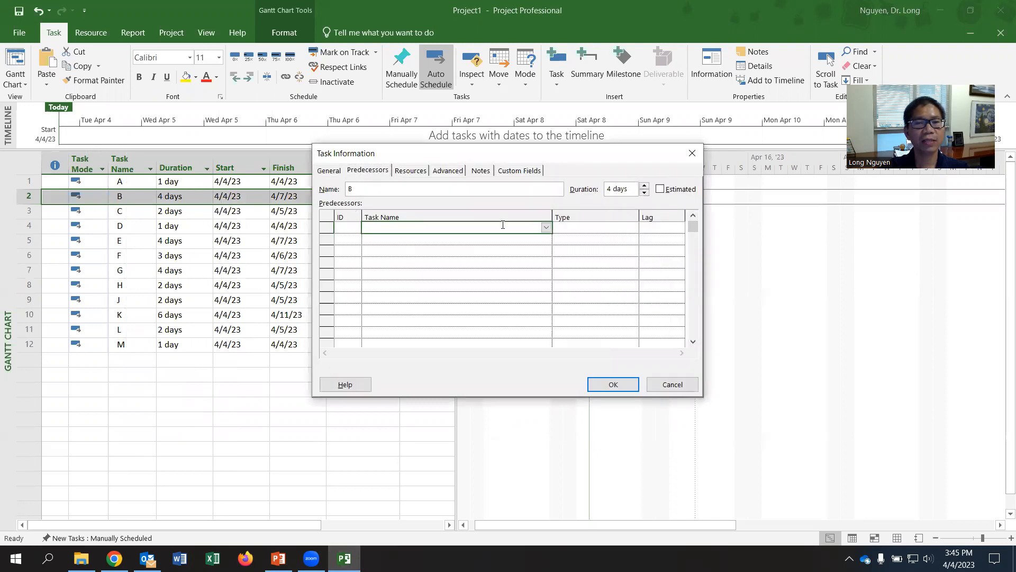
pyautogui.click(547, 228)
pyautogui.click(305, 245)
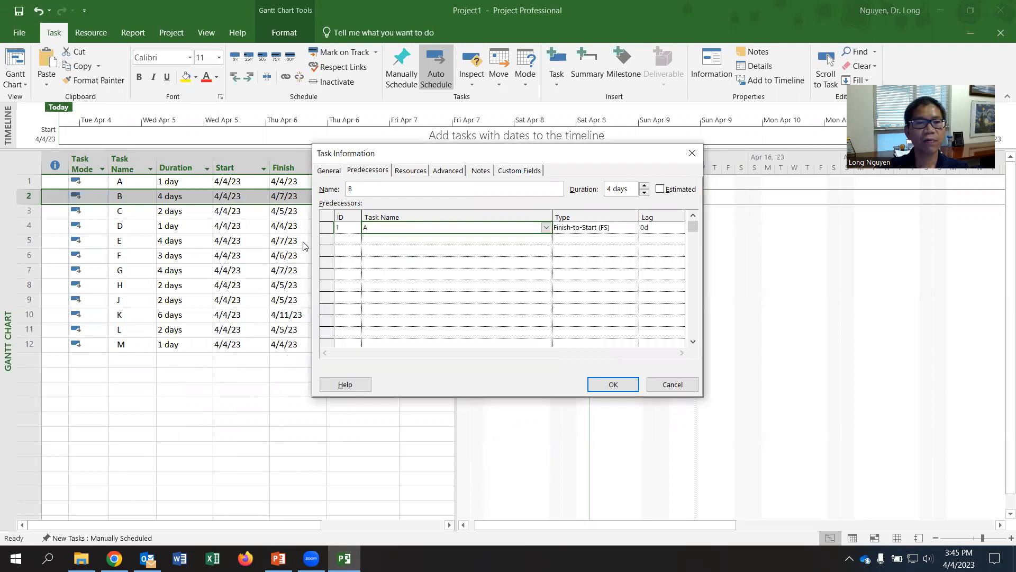
# Review the link types for task B's predecessor, keep Finish-to-Start (FS) with 0d lag, and apply the task information.
pyautogui.click(614, 228)
pyautogui.click(638, 228)
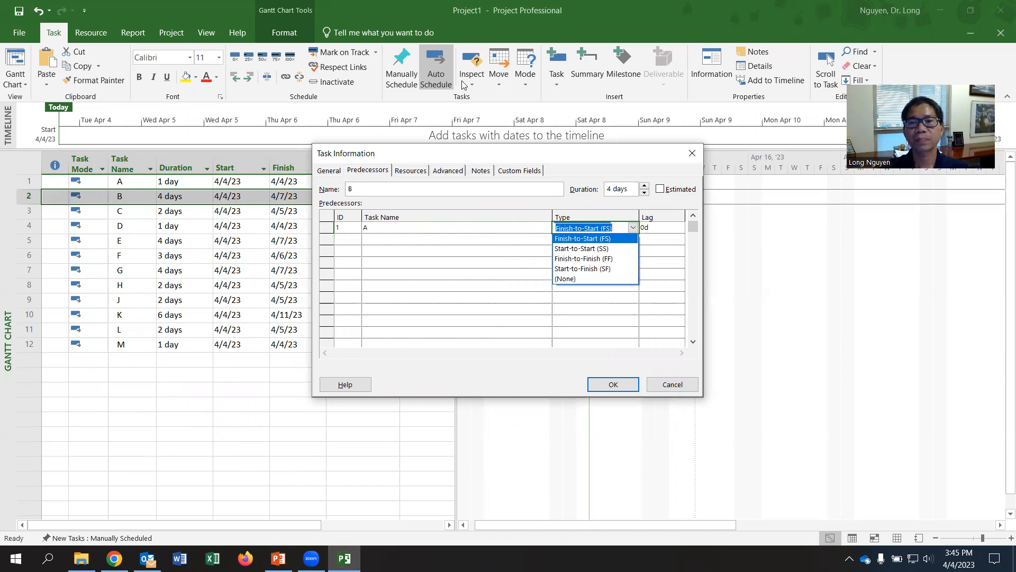
pyautogui.click(658, 226)
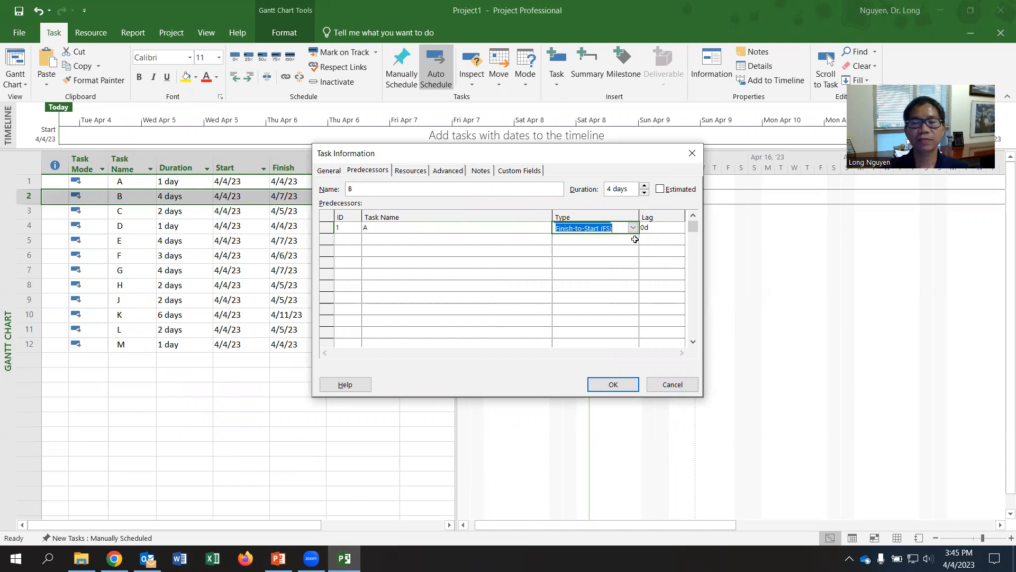
pyautogui.click(663, 228)
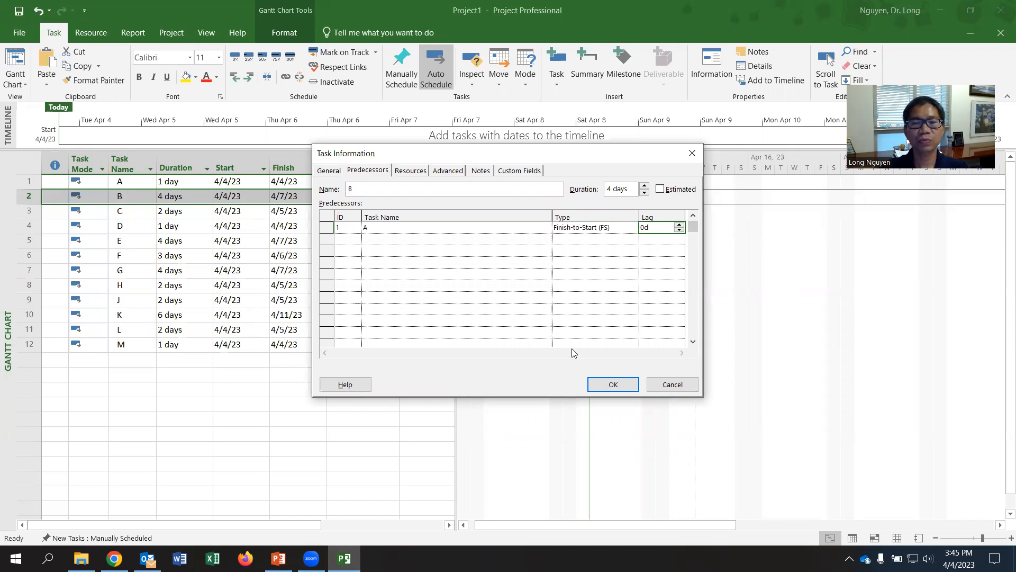
pyautogui.click(613, 384)
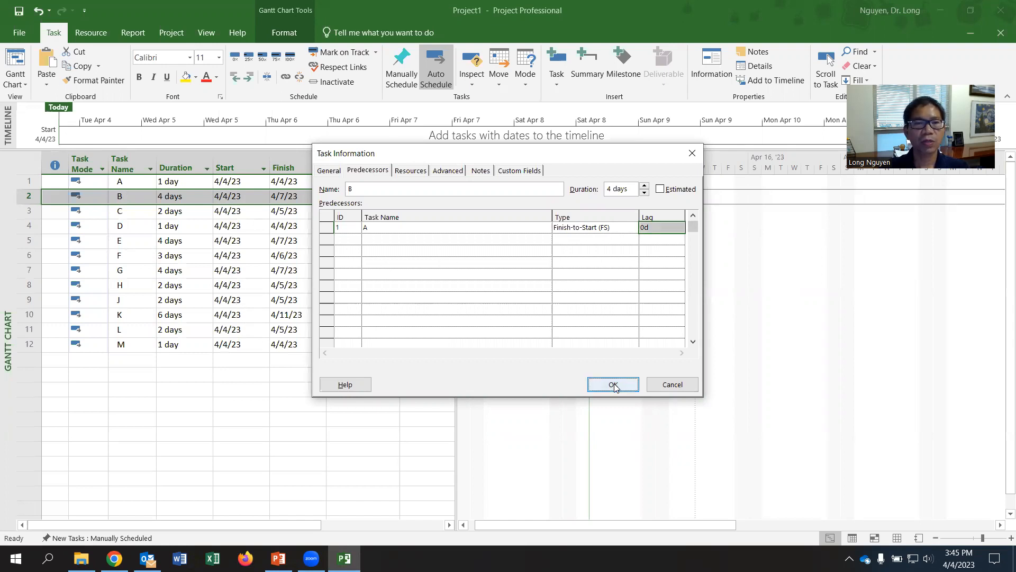
# Examine task B's predecessor entry in the task table and compare it with the row number of task A.
pyautogui.click(346, 195)
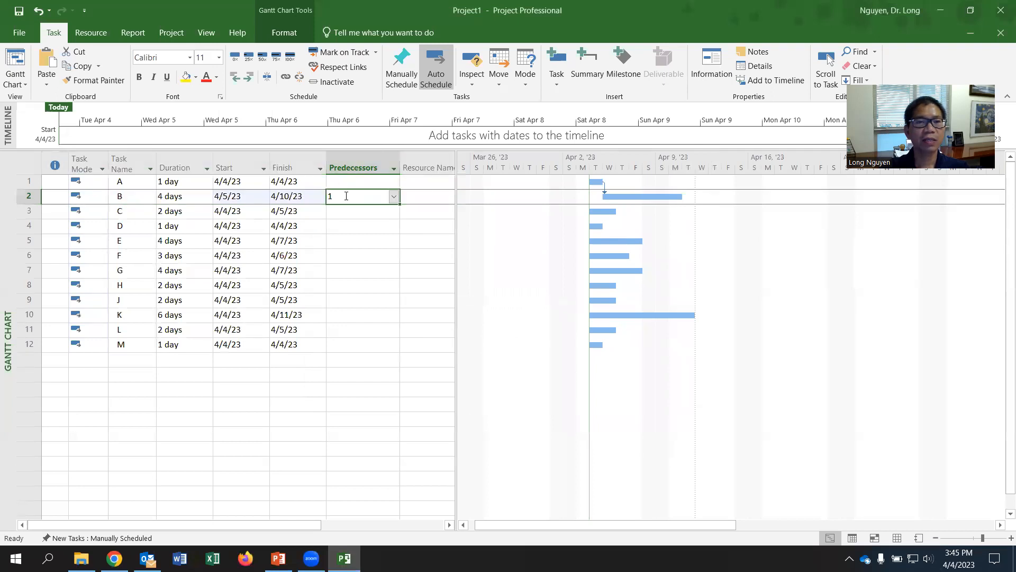
pyautogui.click(345, 168)
pyautogui.click(349, 200)
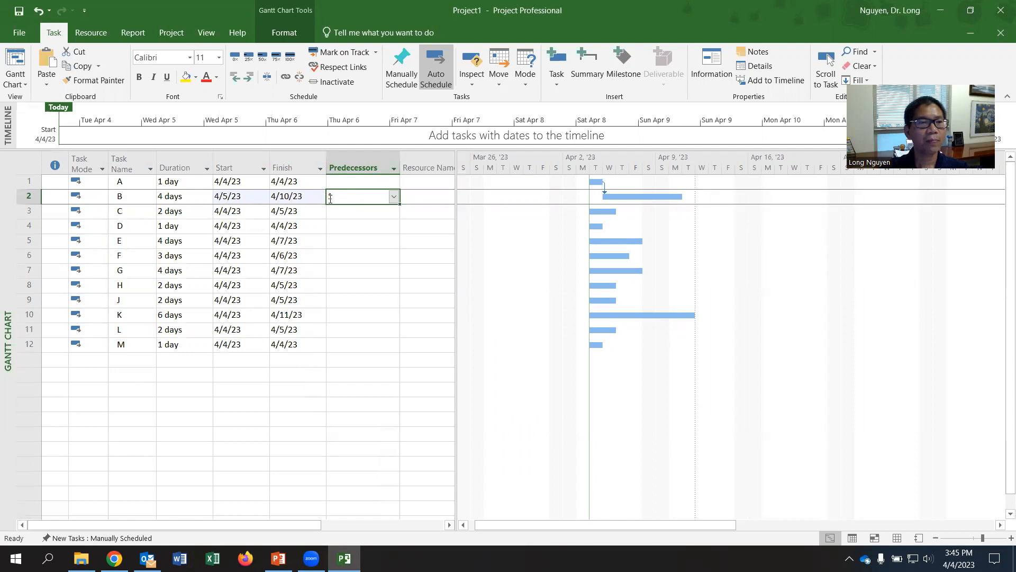
pyautogui.click(28, 180)
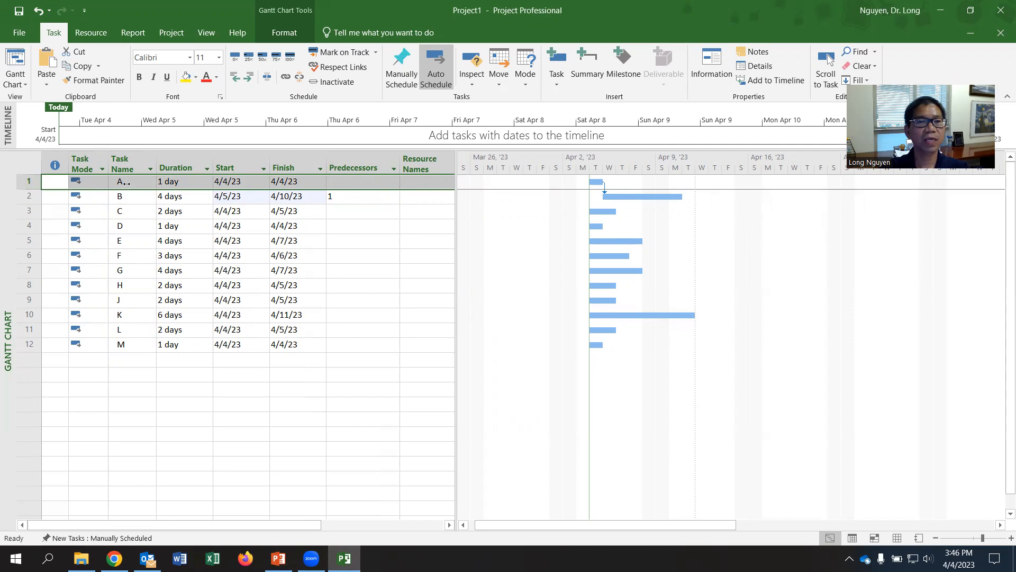
pyautogui.click(338, 197)
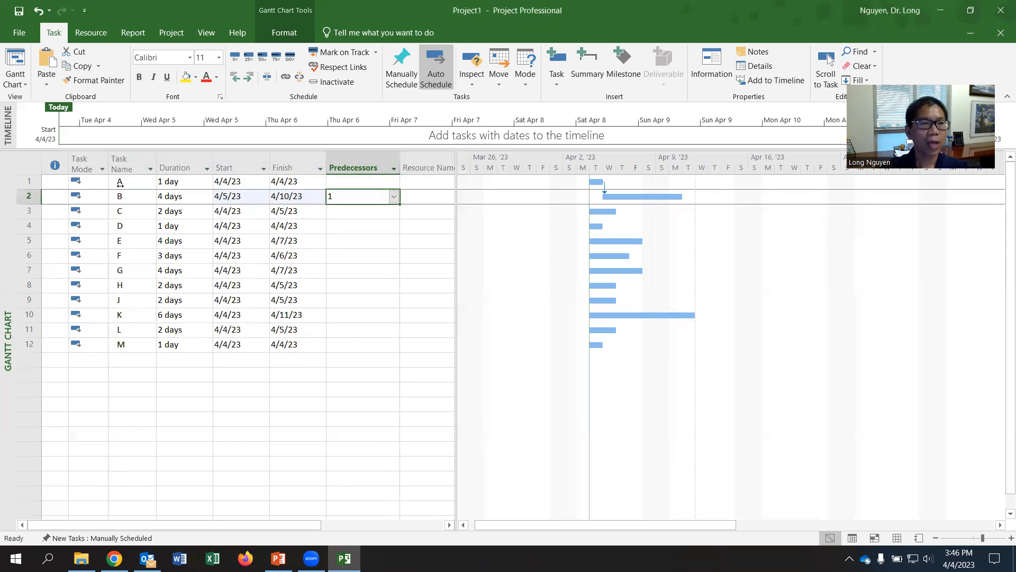
pyautogui.click(26, 181)
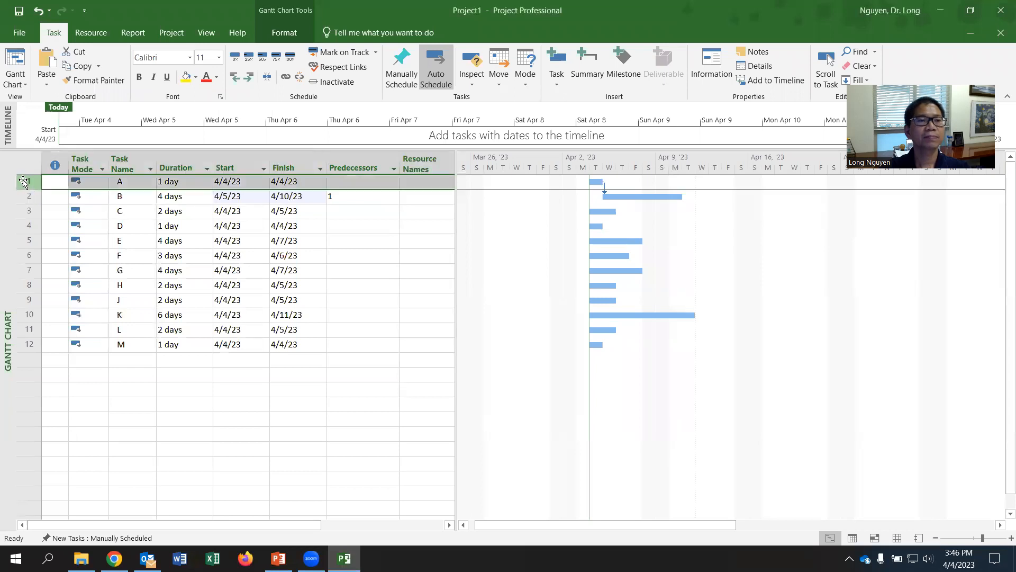
# Check task C's dependency in the worksheet network and set its predecessor to 1 in the task table.
pyautogui.click(350, 212)
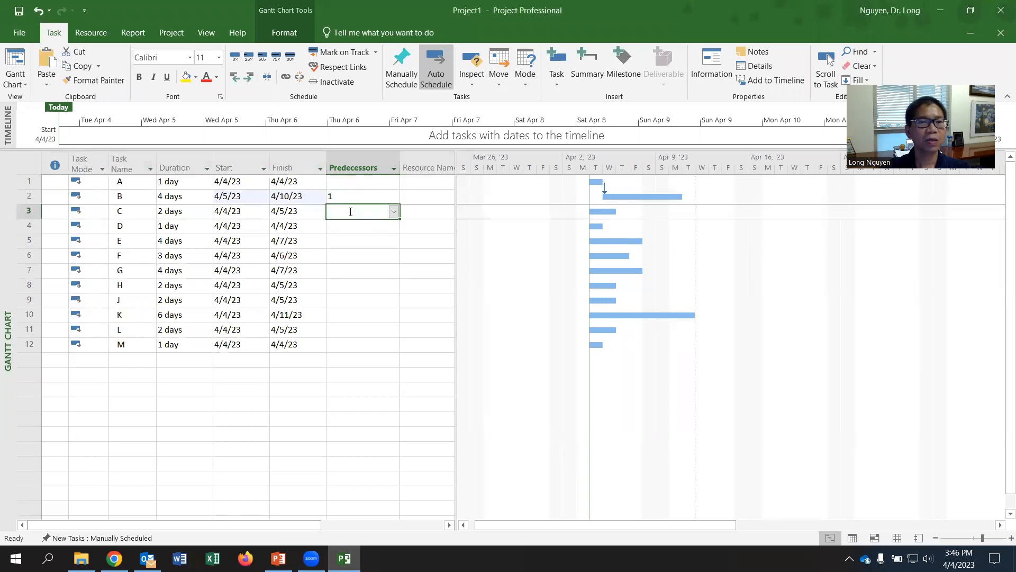
pyautogui.hotkey('alt', 'Tab')
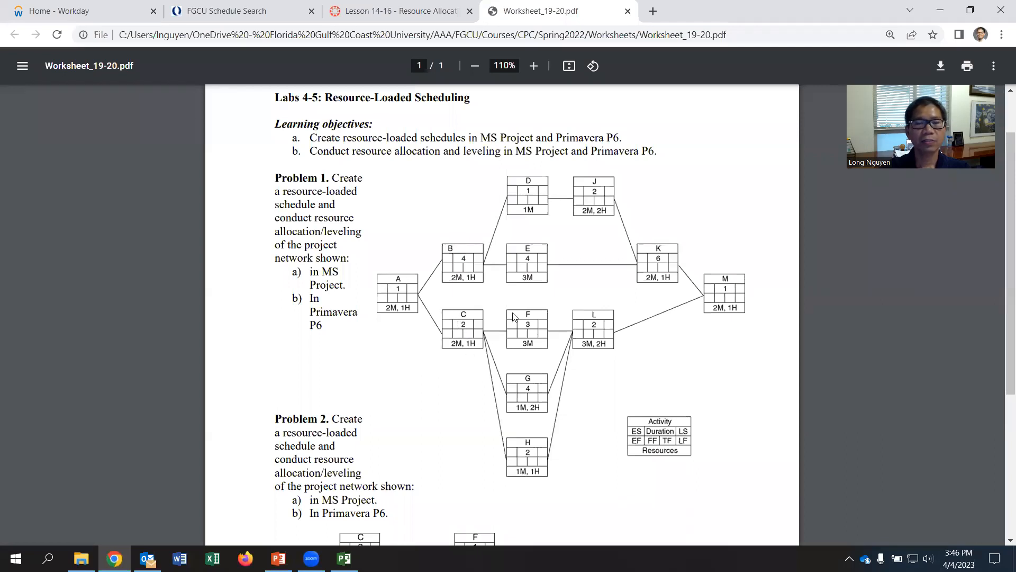
pyautogui.hotkey('alt', 'Tab')
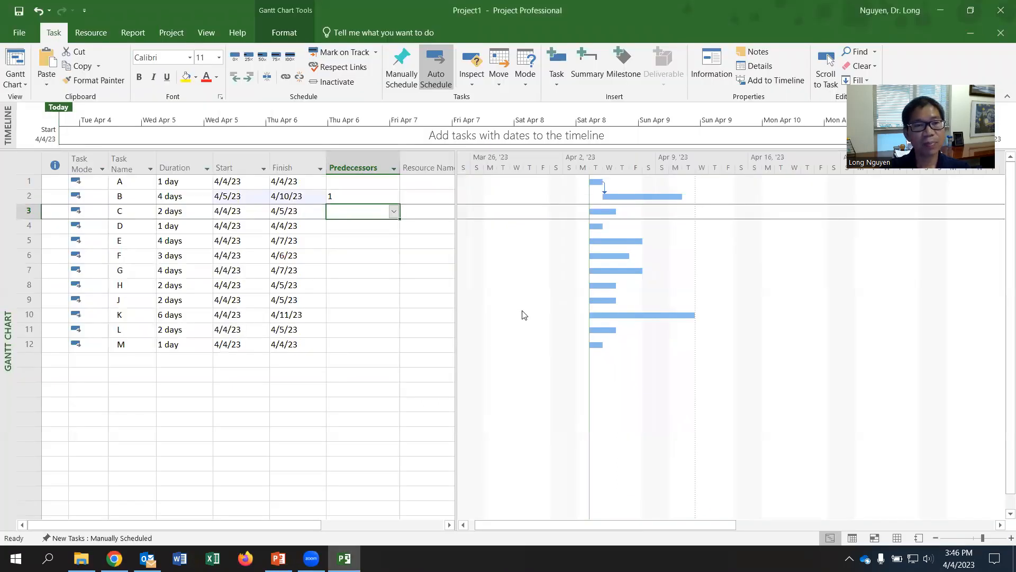
pyautogui.write('1')
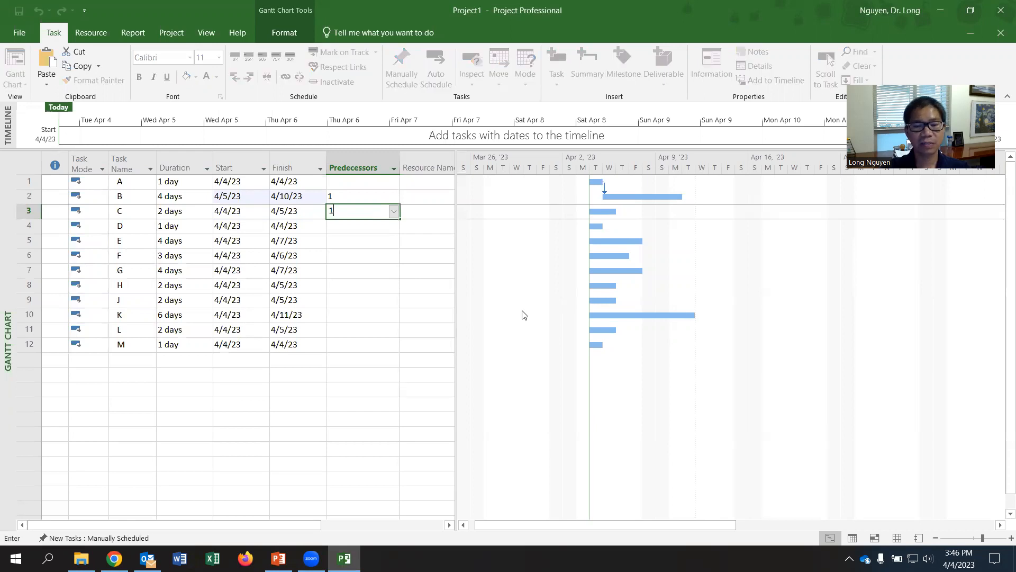
pyautogui.press('Return')
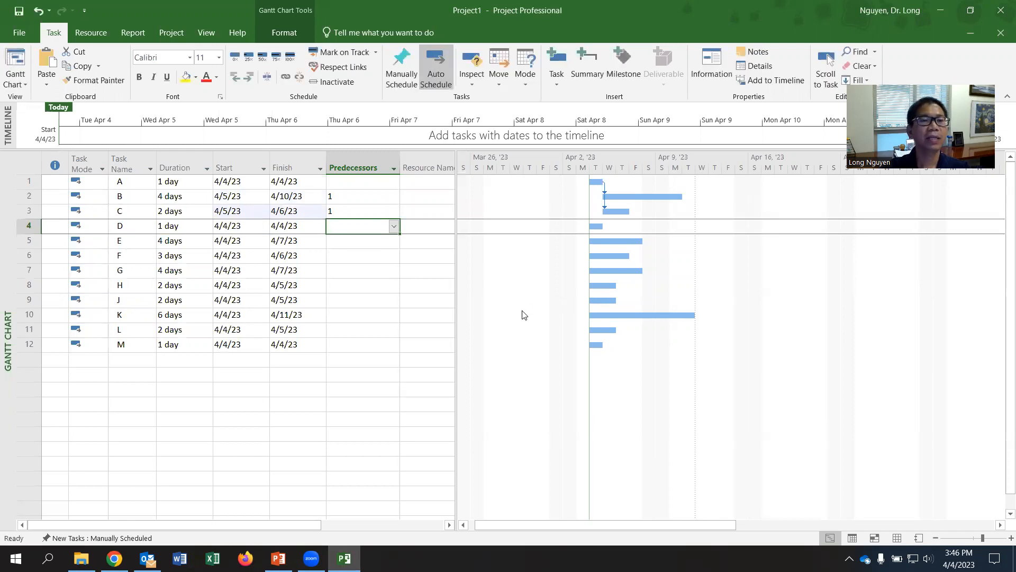
# Look up what precedes task D in the worksheet network and set its predecessor to 2.
pyautogui.hotkey('alt', 'Tab')
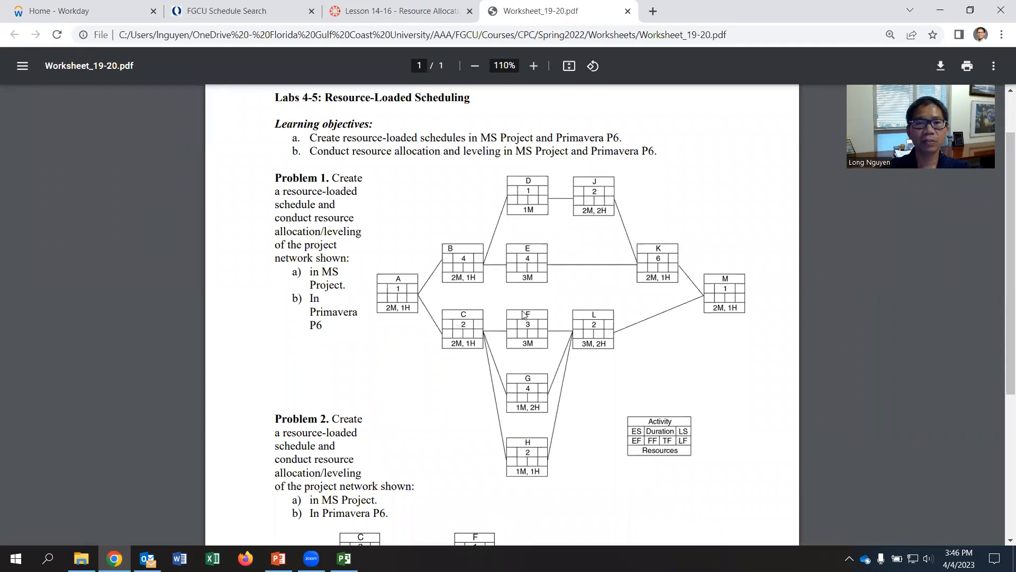
pyautogui.hotkey('alt', 'Tab')
pyautogui.write('2')
pyautogui.press('Return')
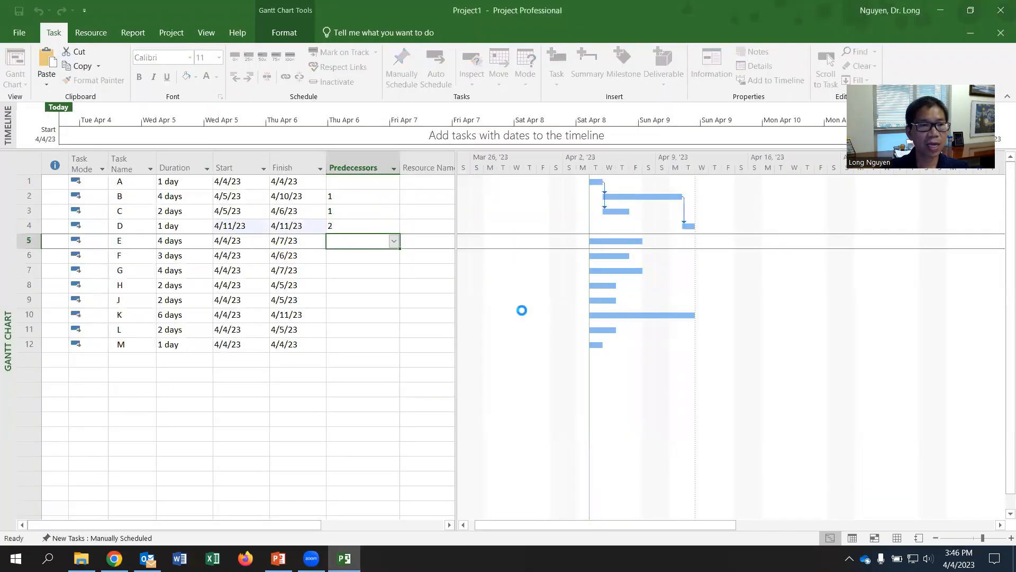
# Check task B's row number and the worksheet network, and set task E's predecessor to 2.
pyautogui.click(31, 199)
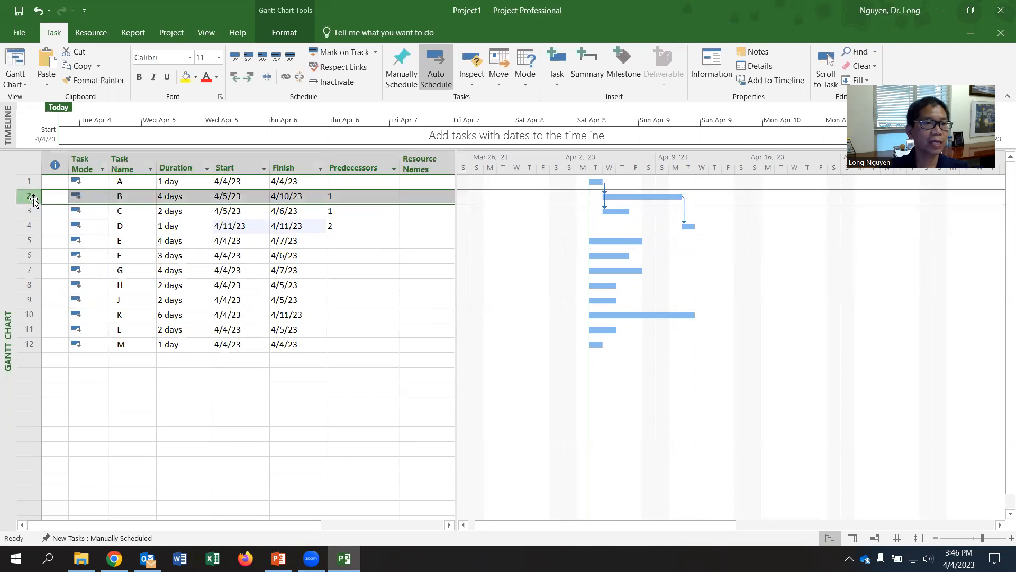
pyautogui.click(341, 246)
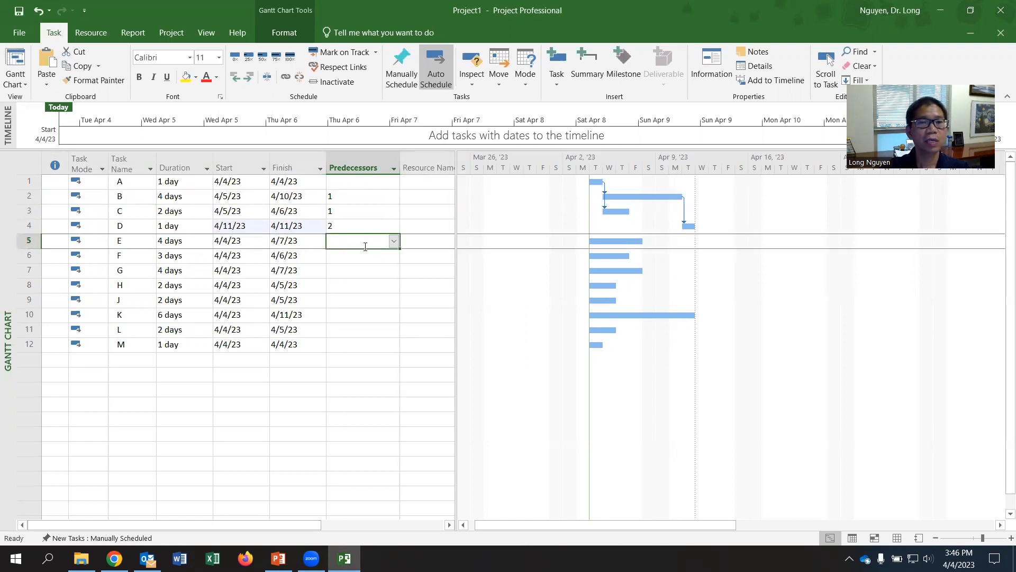
pyautogui.hotkey('alt', 'Tab')
pyautogui.hotkey('alt', 'Tab')
pyautogui.write('2')
pyautogui.press('Return')
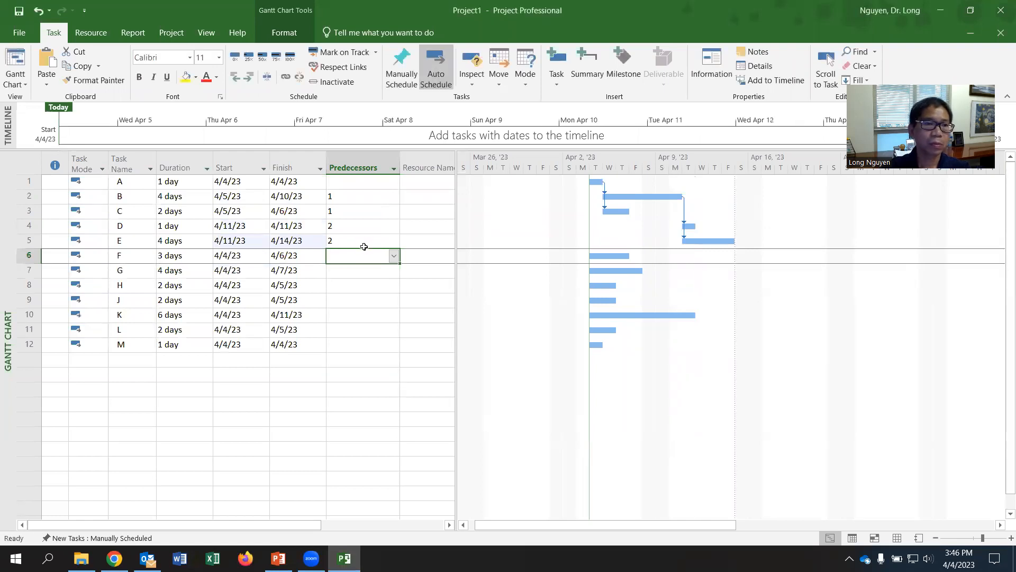
# Check the successors of task C in the worksheet network and set the predecessor of tasks F, G and H to 3.
pyautogui.hotkey('alt', 'Tab')
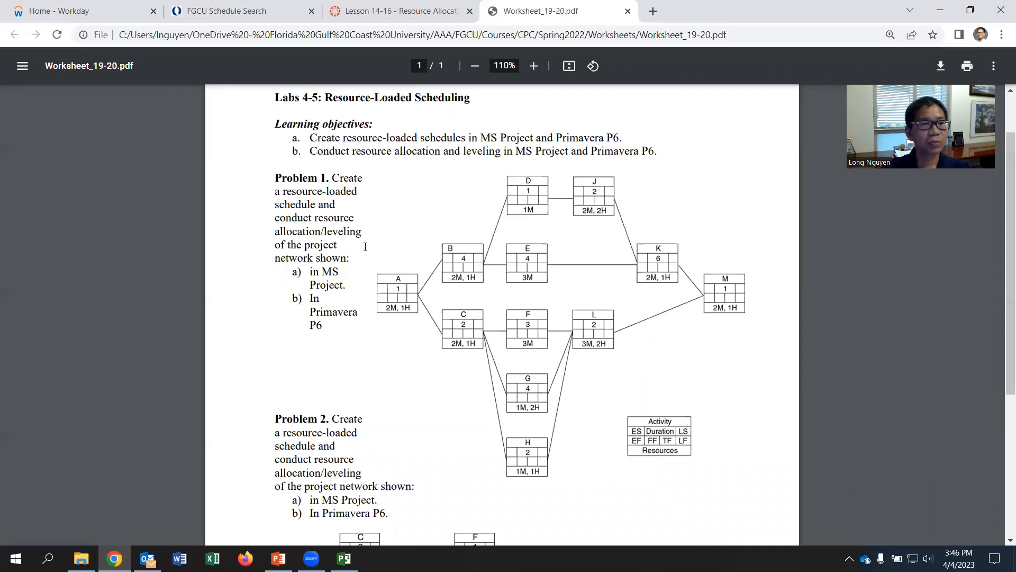
pyautogui.hotkey('alt', 'Tab')
pyautogui.write('3')
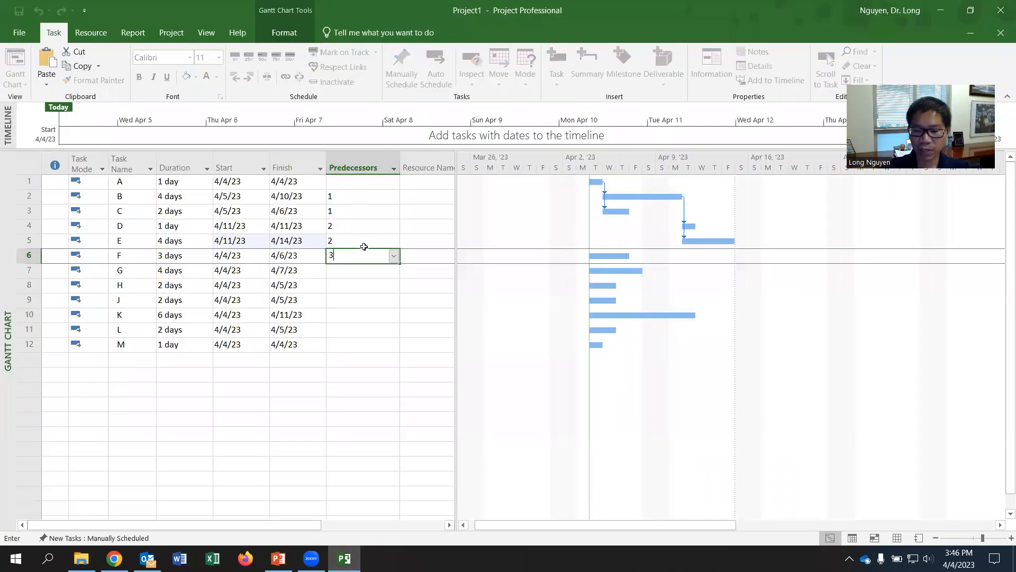
pyautogui.press('Return')
pyautogui.write('3')
pyautogui.press('Return')
pyautogui.write('3')
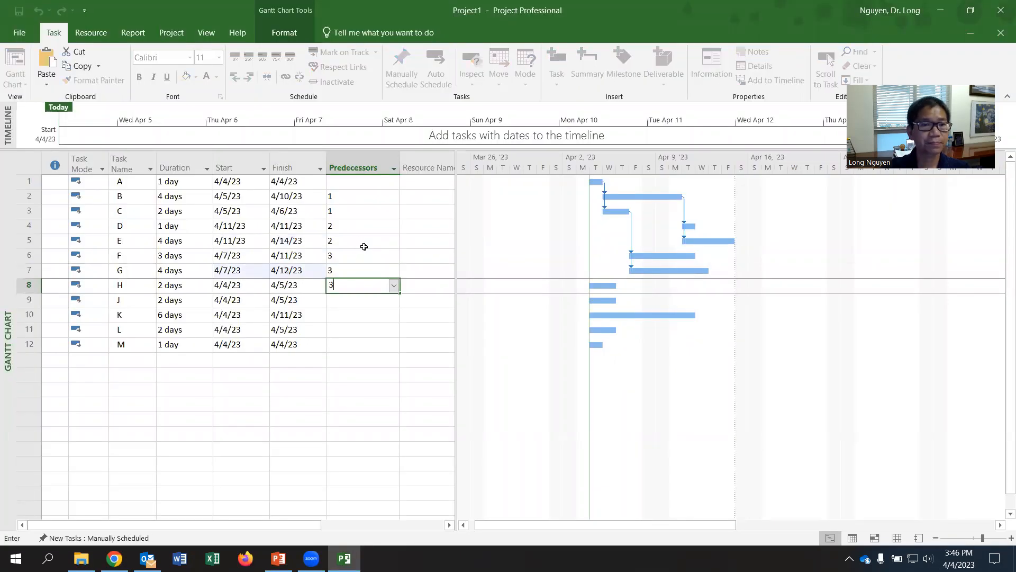
pyautogui.press('Return')
# Look up what precedes task J in the worksheet network and set its predecessor to 4.
pyautogui.hotkey('alt', 'Tab')
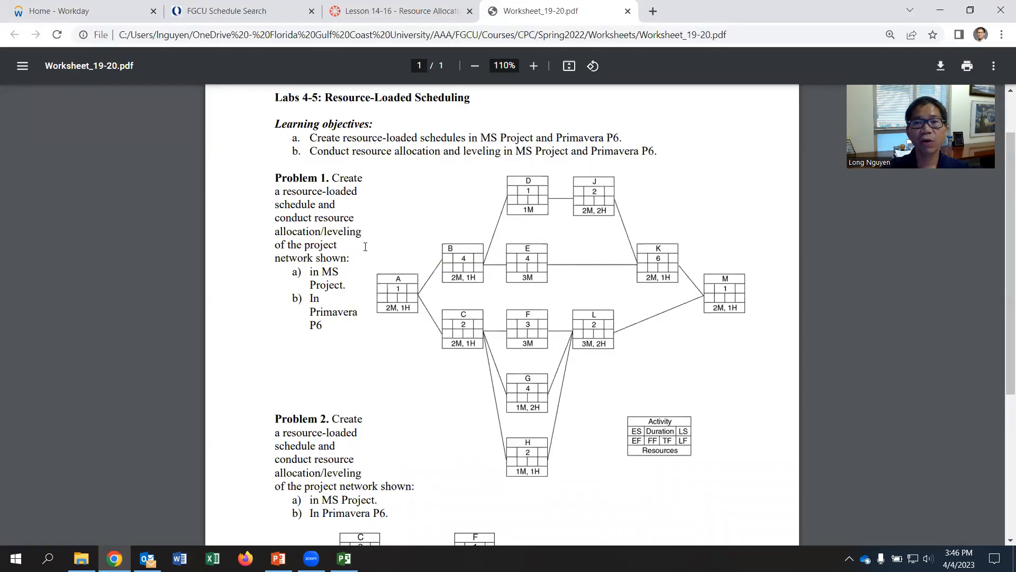
pyautogui.hotkey('alt', 'Tab')
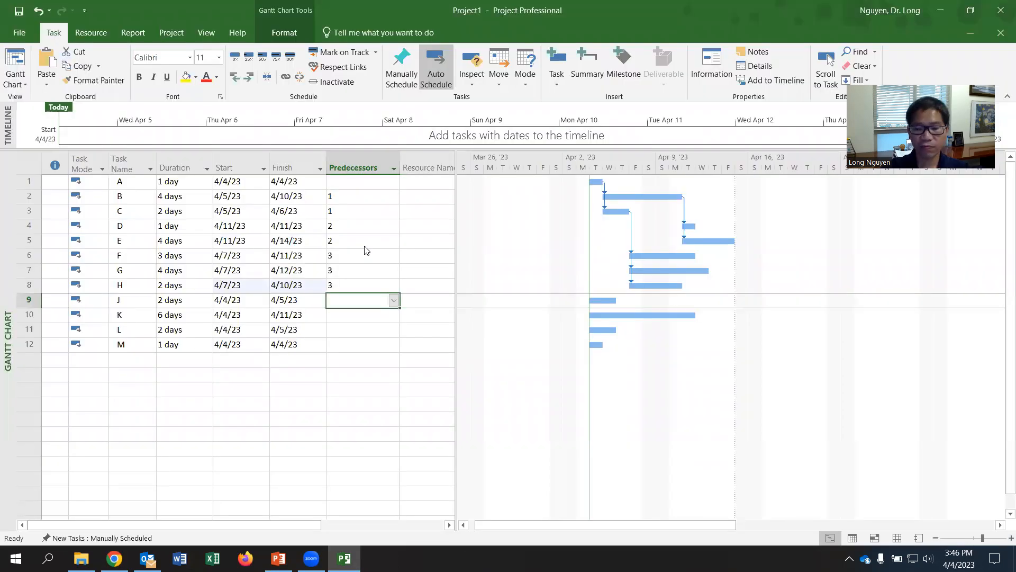
pyautogui.write('4')
pyautogui.press('Return')
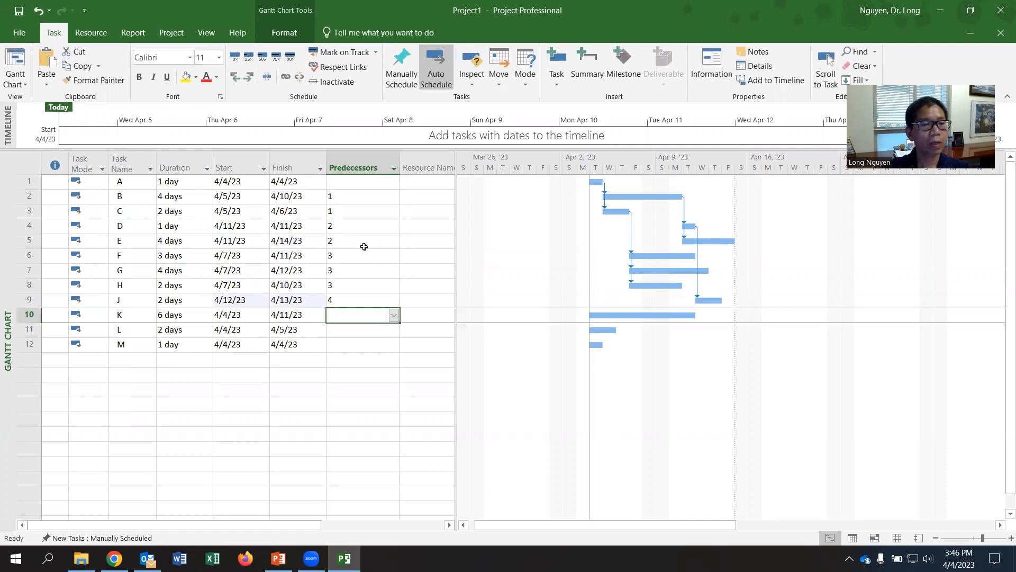
# Look up what precedes task K in the worksheet network and set its predecessors to 5,9.
pyautogui.hotkey('alt', 'Tab')
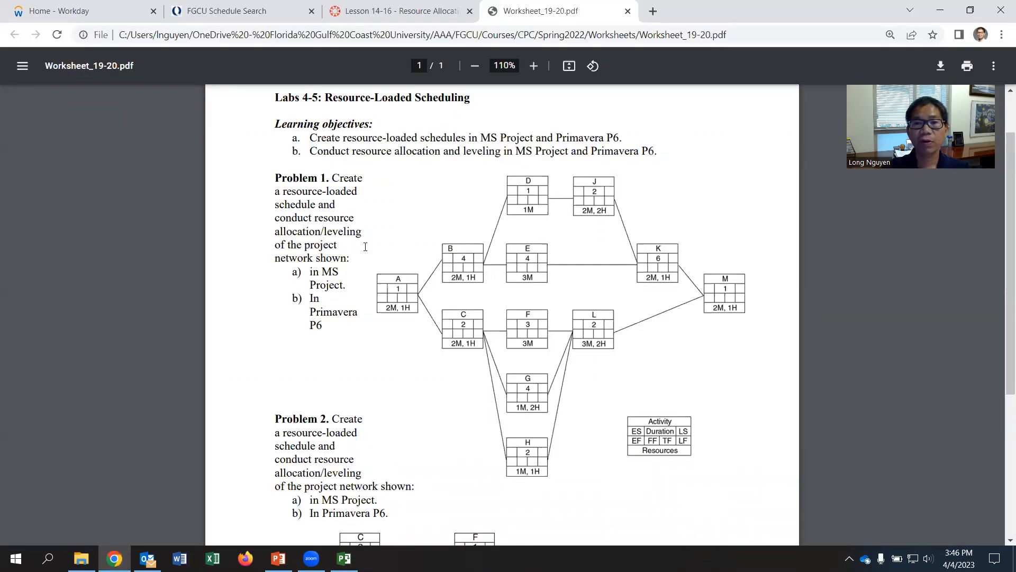
pyautogui.hotkey('alt', 'Tab')
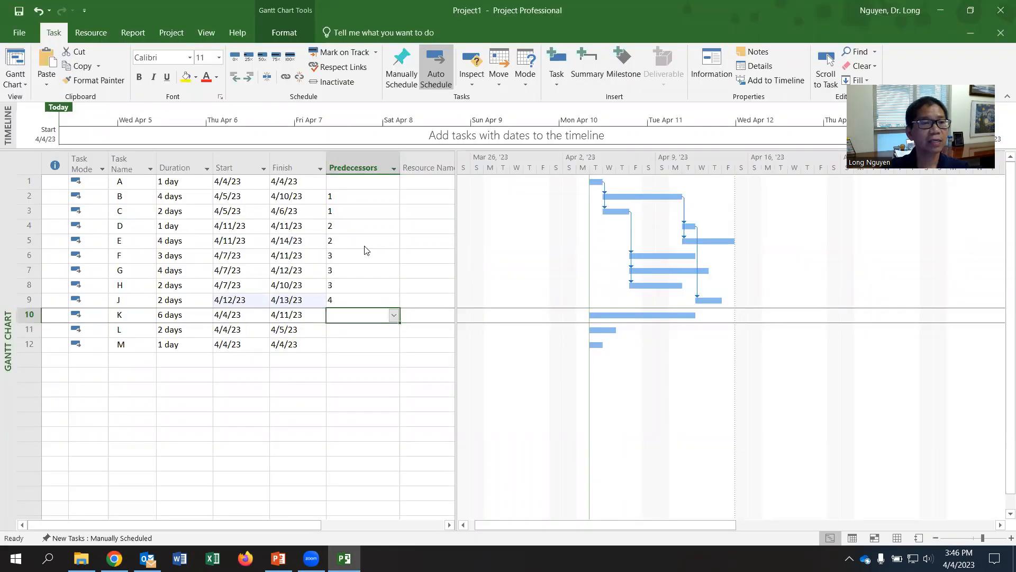
pyautogui.write('5')
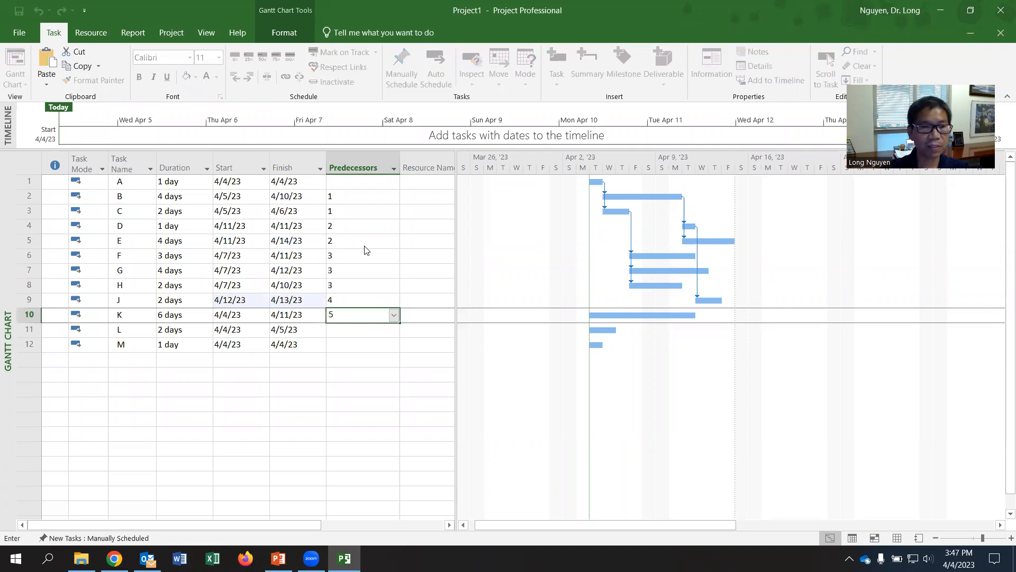
pyautogui.write(',9')
pyautogui.press('Return')
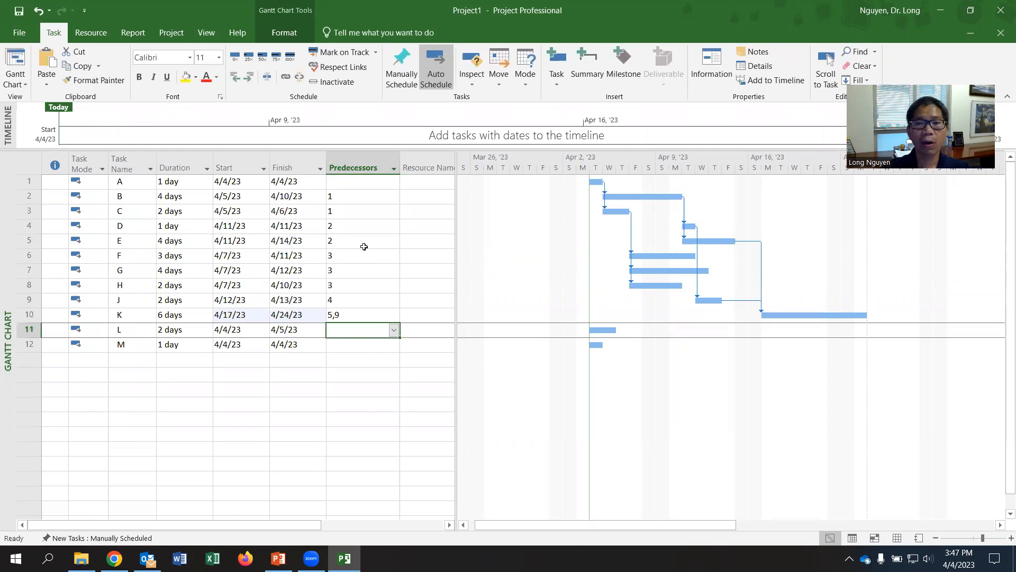
# Look up what precedes task L in the worksheet network and set its predecessors to 6,7,8.
pyautogui.hotkey('alt', 'Tab')
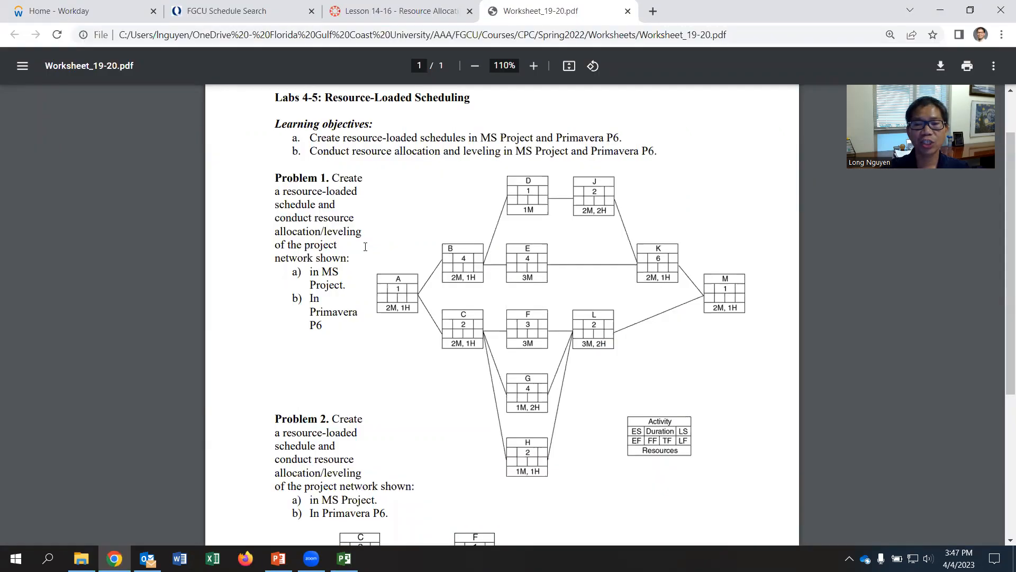
pyautogui.hotkey('alt', 'Tab')
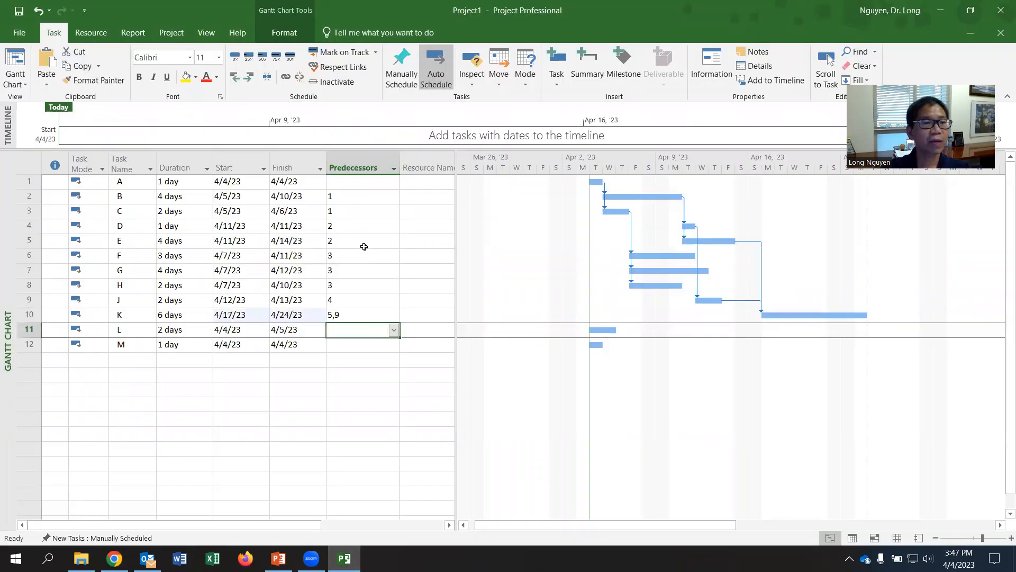
pyautogui.write('6,')
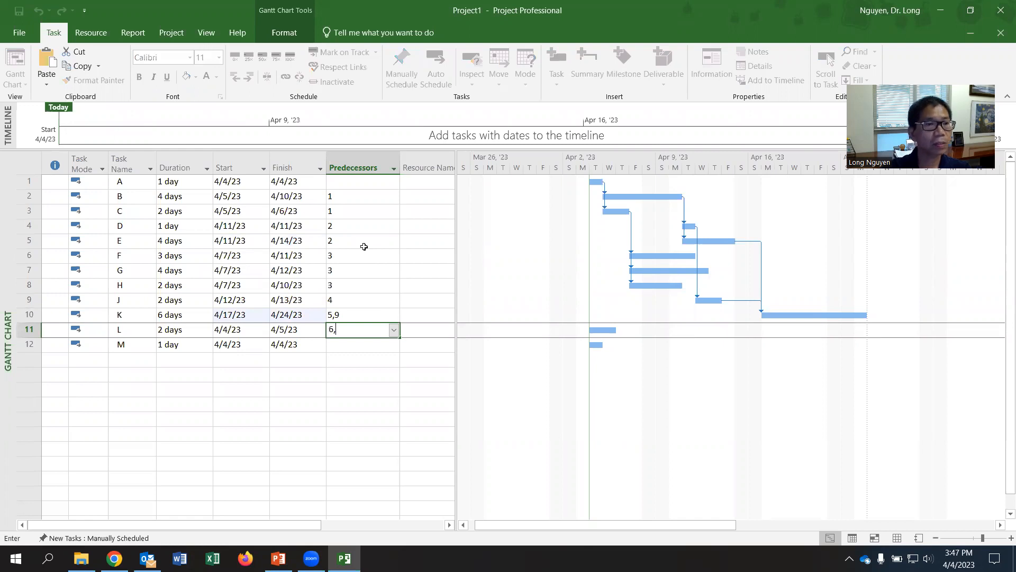
pyautogui.write('7,8')
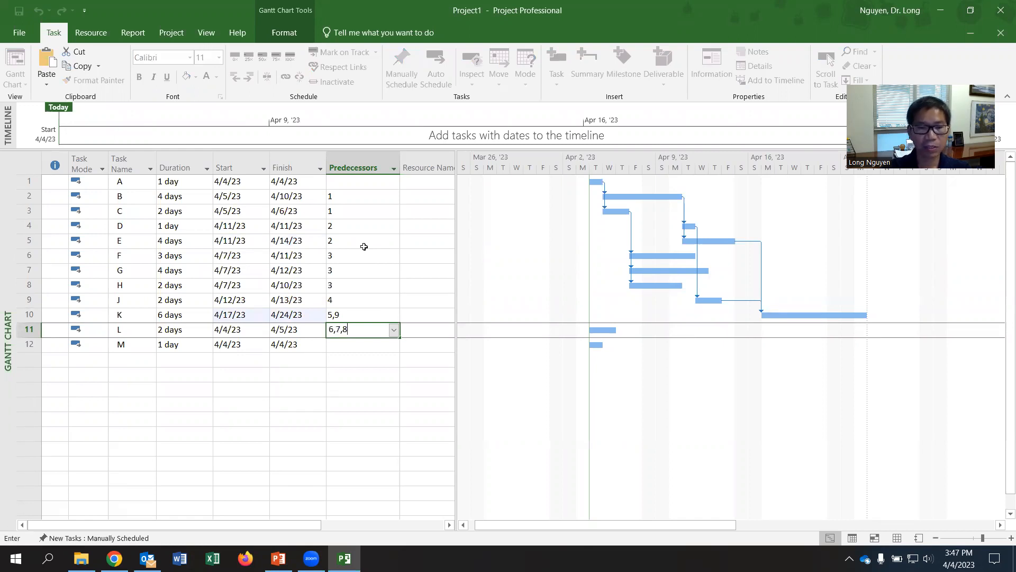
pyautogui.press('Return')
# Look up what precedes task M in the worksheet network and set its predecessors to 10,11.
pyautogui.hotkey('alt', 'Tab')
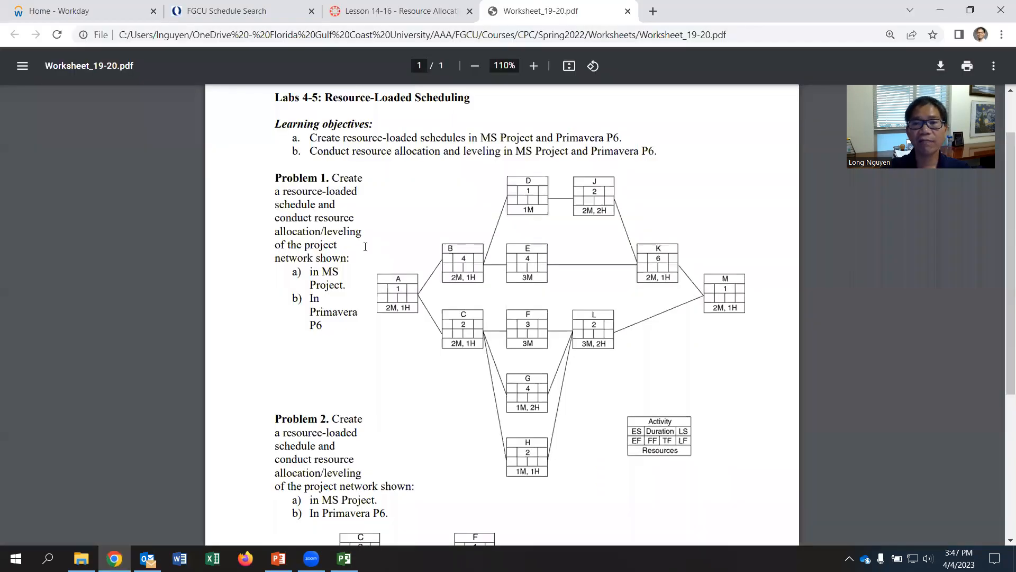
pyautogui.hotkey('alt', 'Tab')
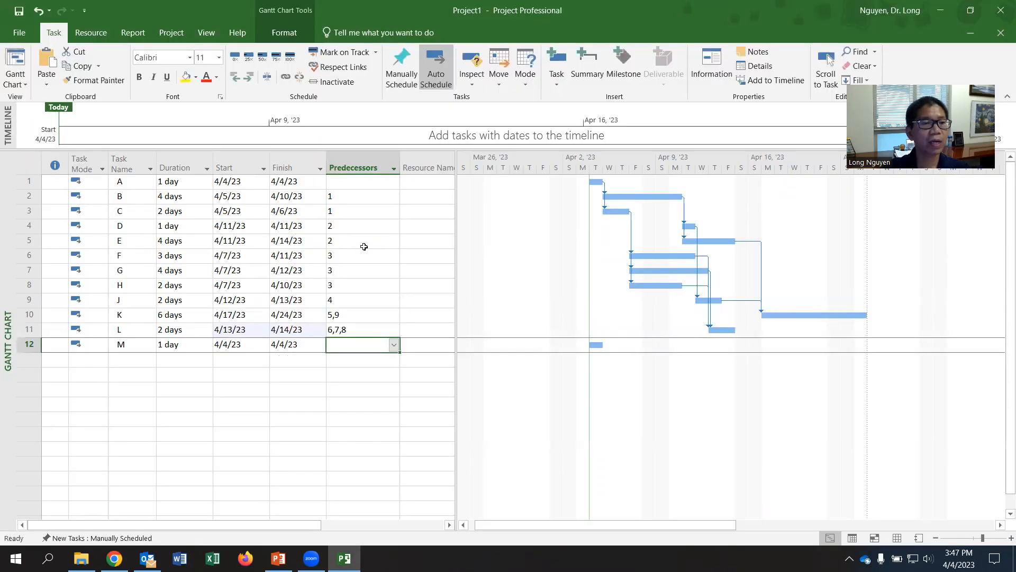
pyautogui.write('10,11')
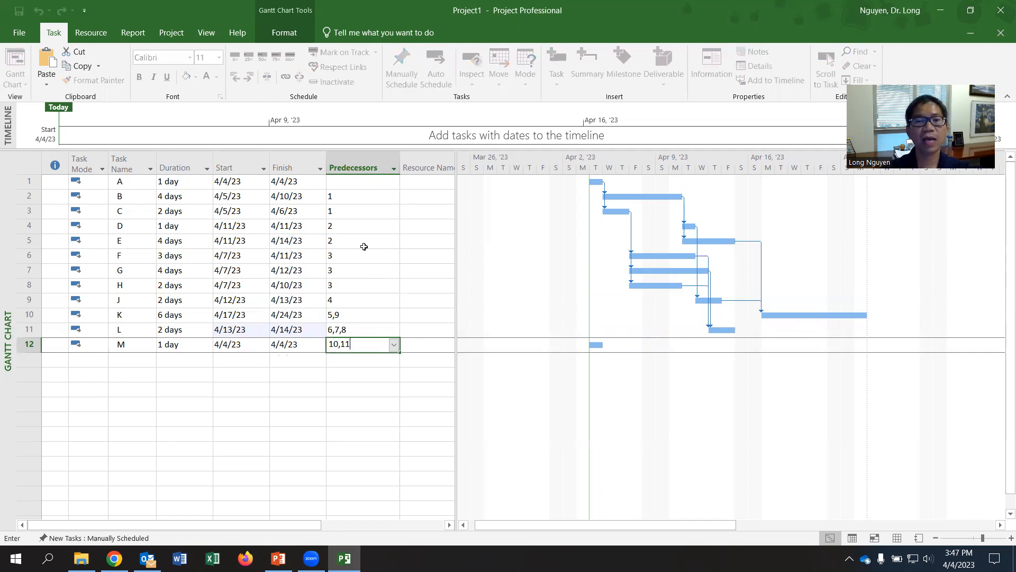
pyautogui.press('Return')
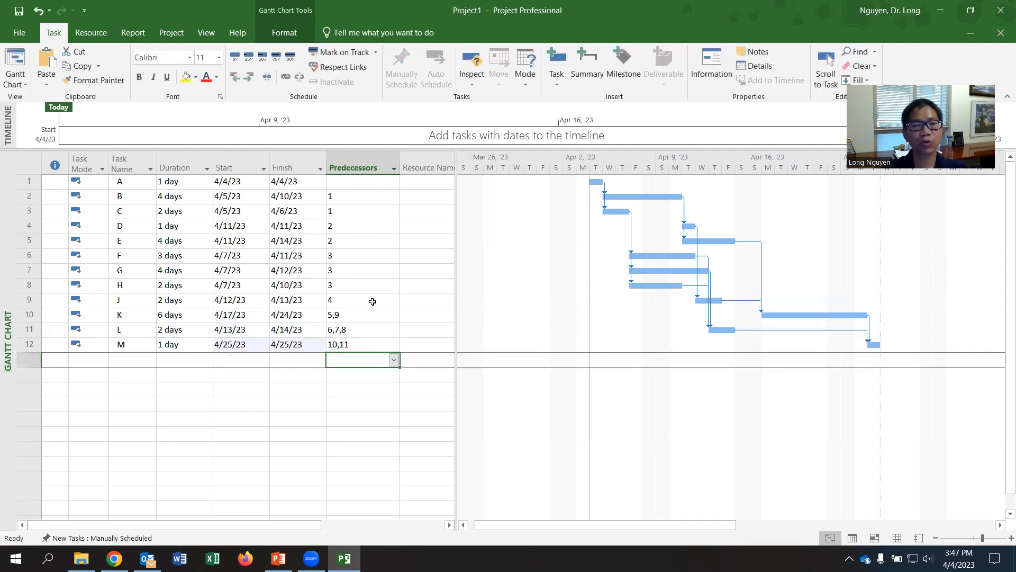
pyautogui.click(361, 347)
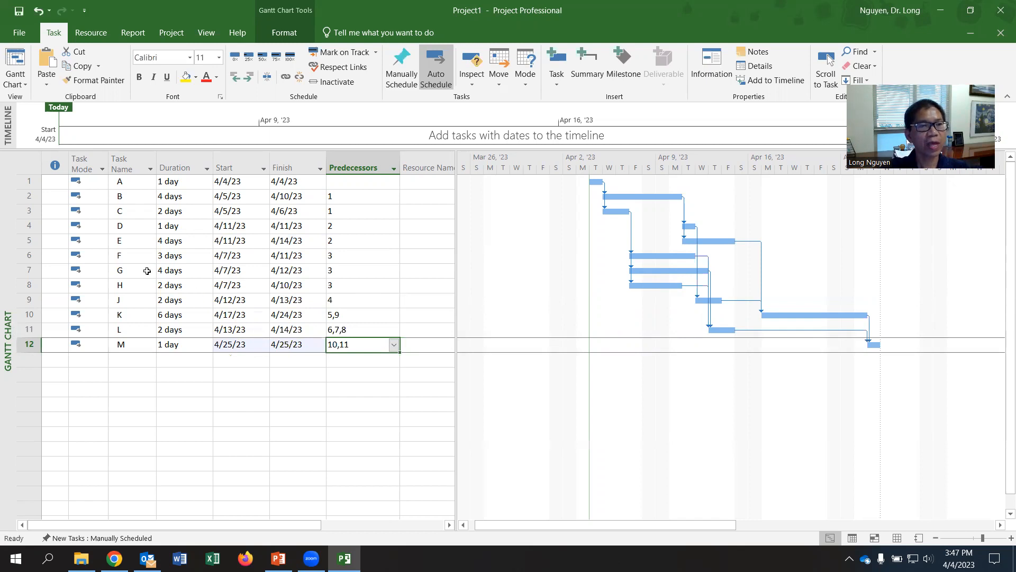
# Insert a new task row above task A at the start of the task table.
pyautogui.click(32, 182)
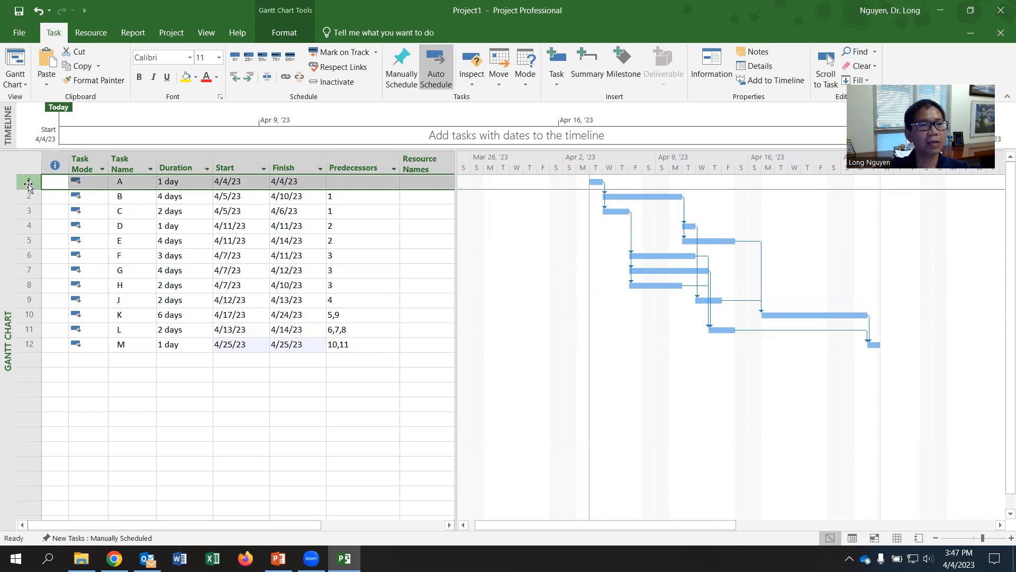
pyautogui.rightClick(28, 183)
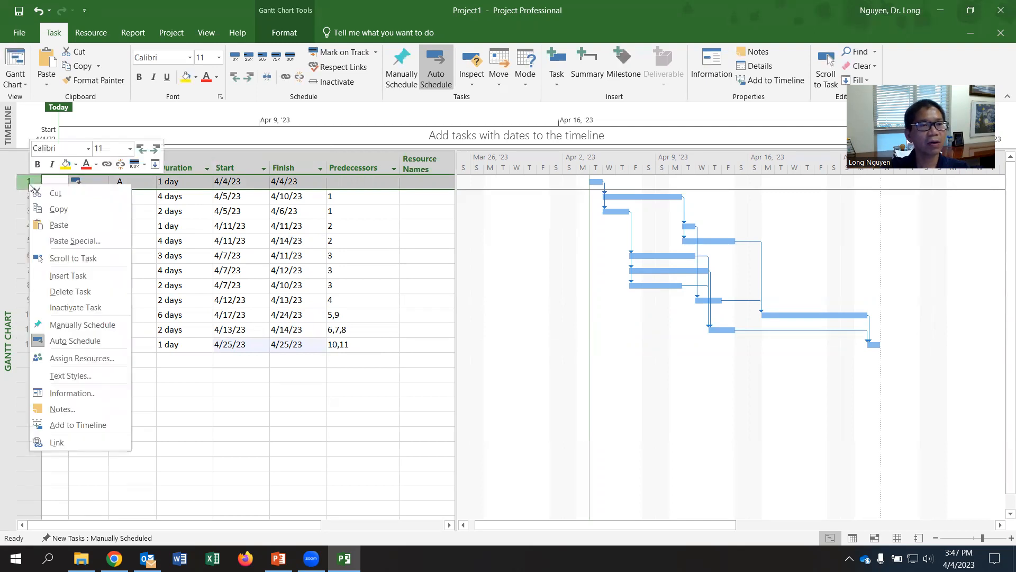
pyautogui.click(84, 276)
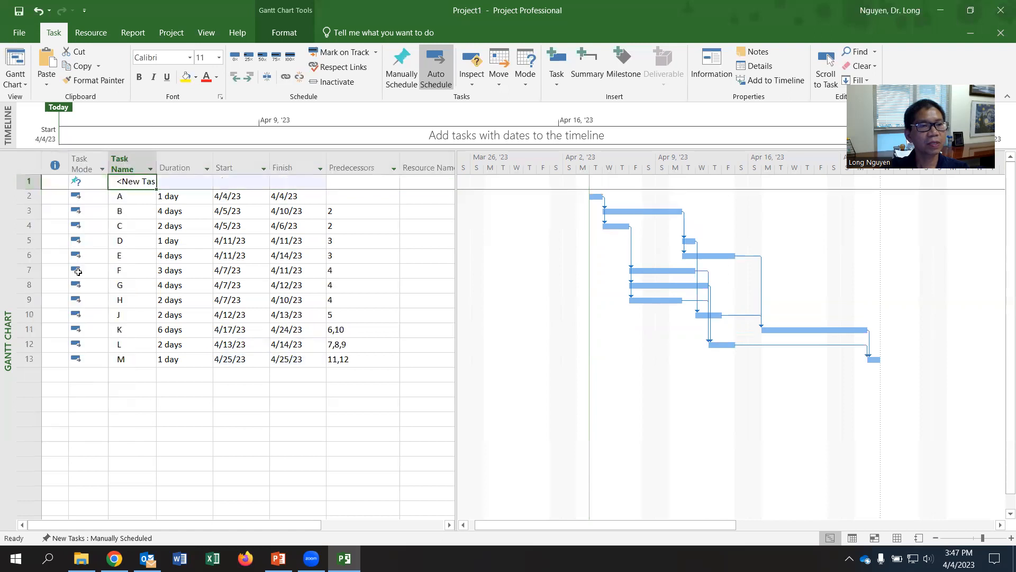
# Clear the placeholder text from the name of the new task in row 1.
pyautogui.click(123, 183)
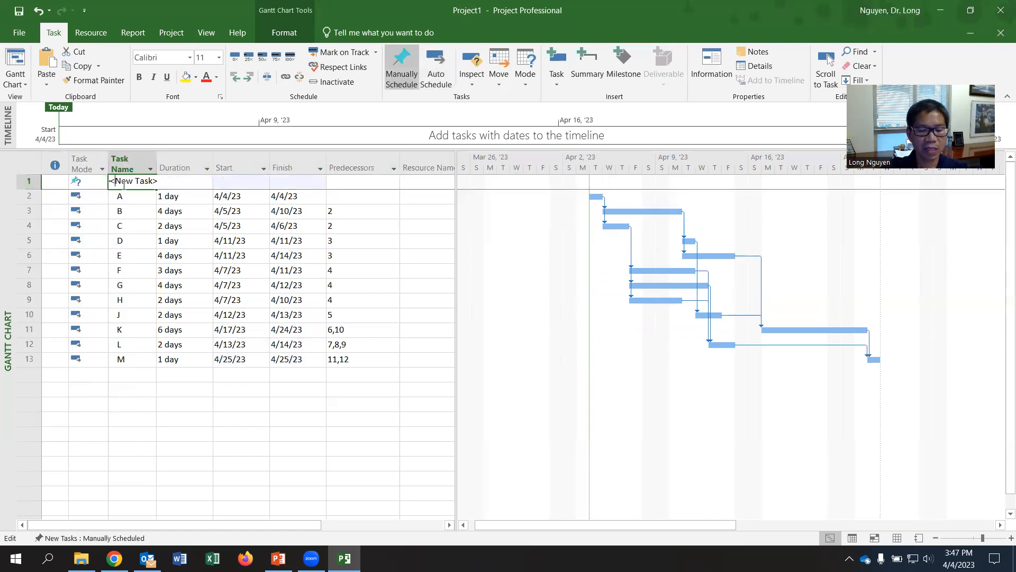
pyautogui.write('pROJ')
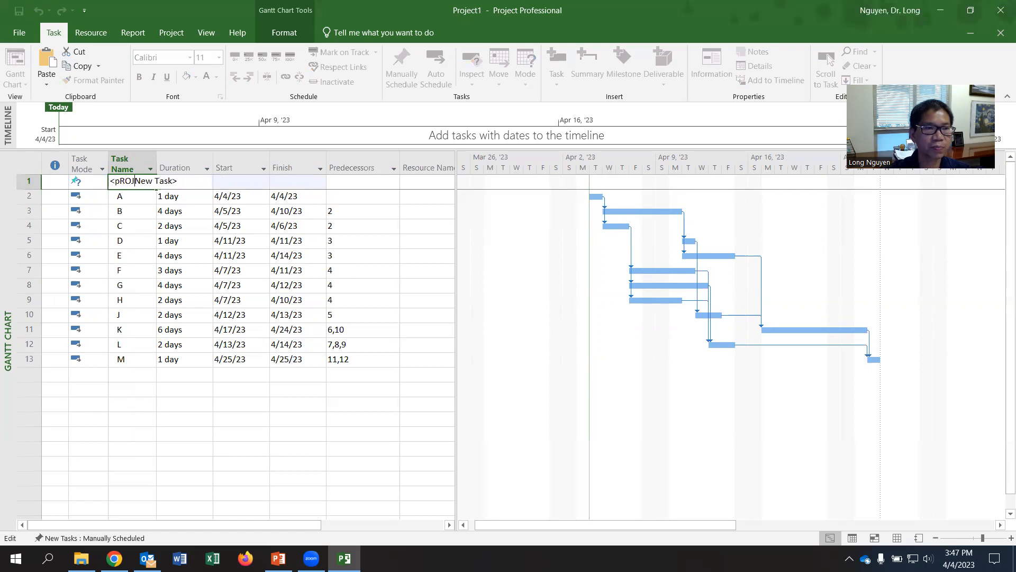
pyautogui.press('Delete')
pyautogui.press('Delete')
pyautogui.press('Delete')
pyautogui.press('Delete')
pyautogui.press('Delete')
pyautogui.press('Delete')
pyautogui.press('Delete')
pyautogui.press('Delete')
pyautogui.press('Delete')
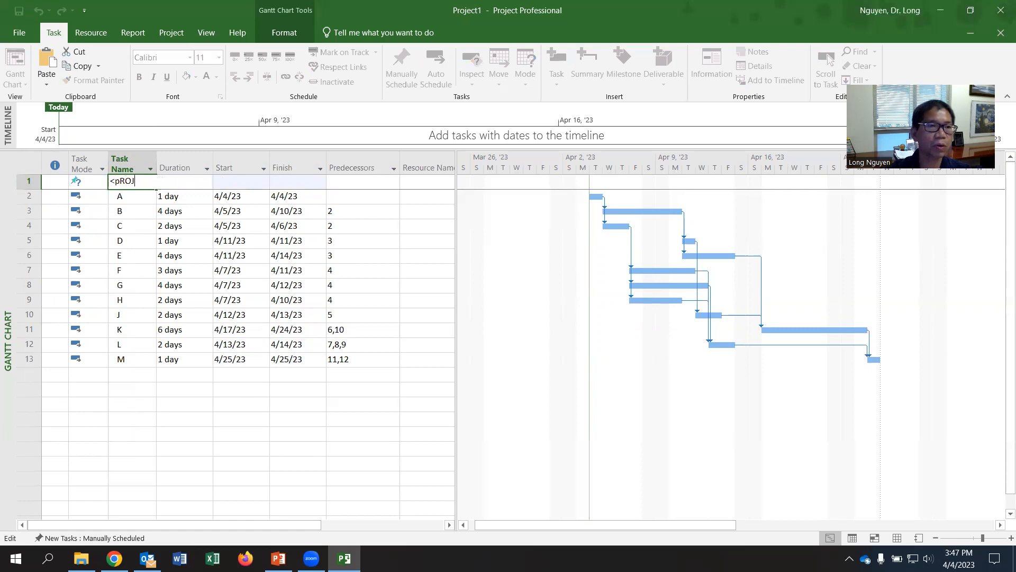
pyautogui.press('BackSpace')
pyautogui.press('BackSpace')
pyautogui.press('BackSpace')
pyautogui.press('BackSpace')
pyautogui.press('BackSpace')
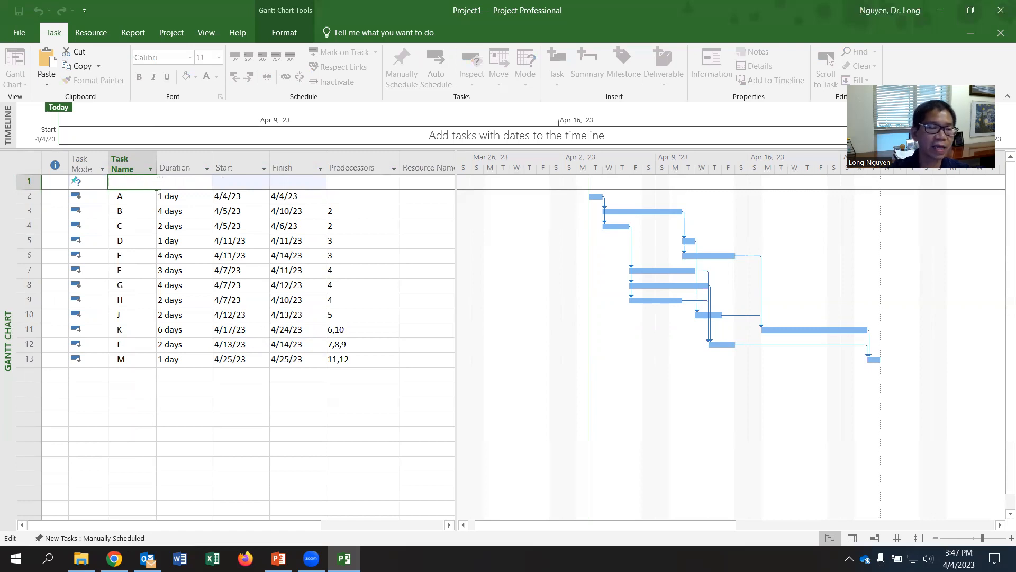
pyautogui.write('pROJE')
pyautogui.press('BackSpace')
pyautogui.press('BackSpace')
pyautogui.press('BackSpace')
pyautogui.press('BackSpace')
pyautogui.press('BackSpace')
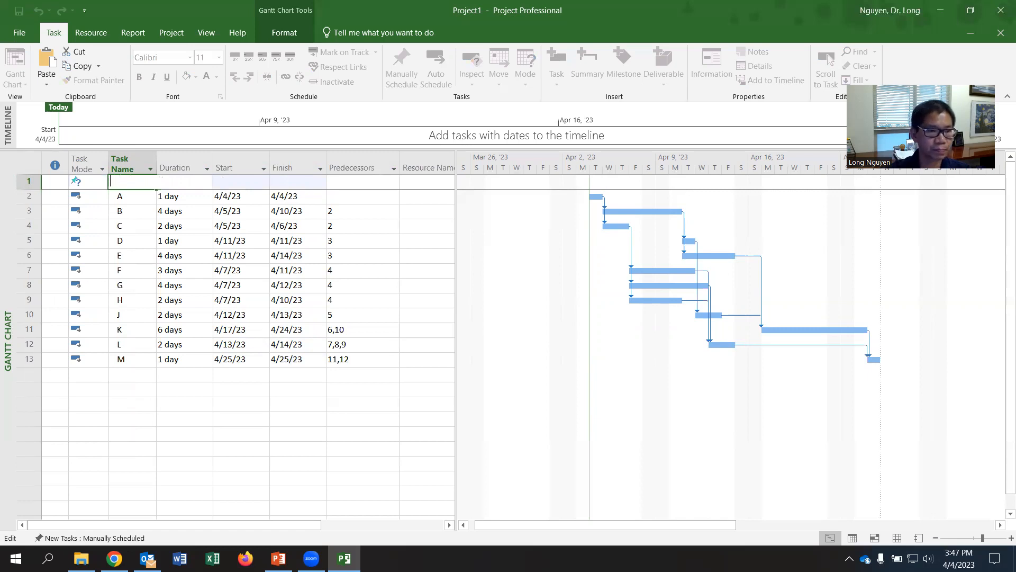
# Name the new task in row 1 "Project Summary".
pyautogui.write('Project')
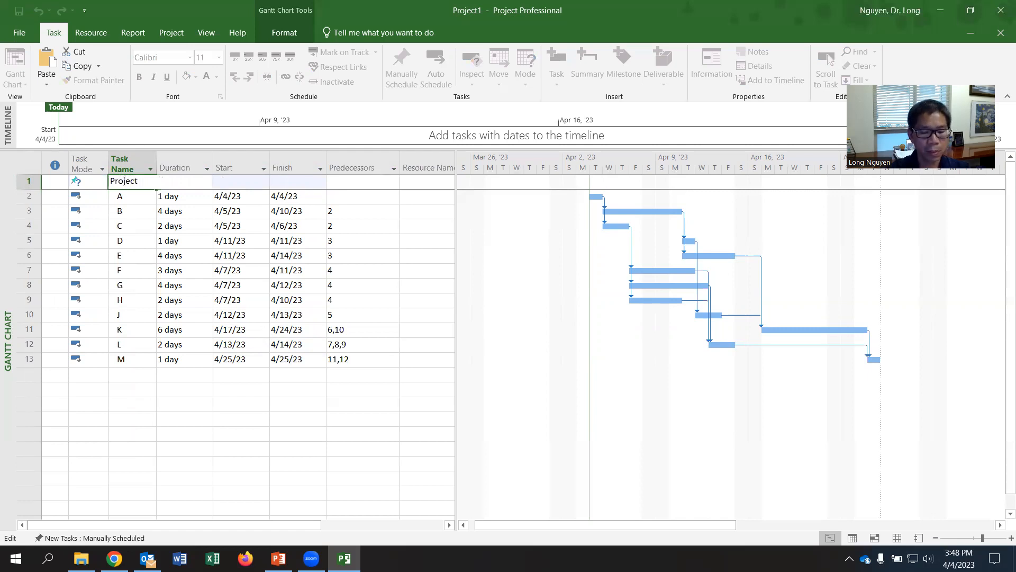
pyautogui.write(' Summary')
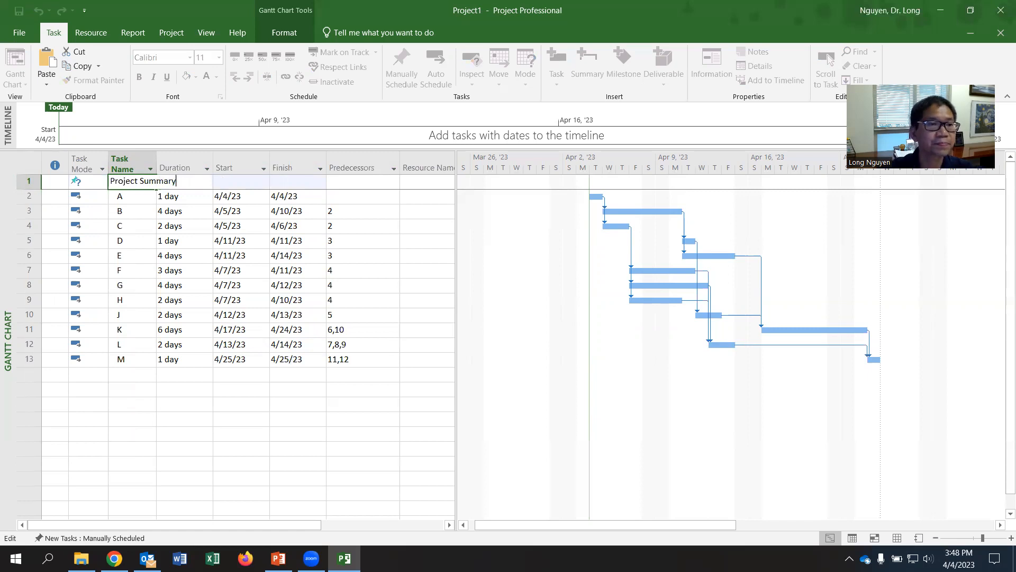
pyautogui.press('Escape')
pyautogui.press('Return')
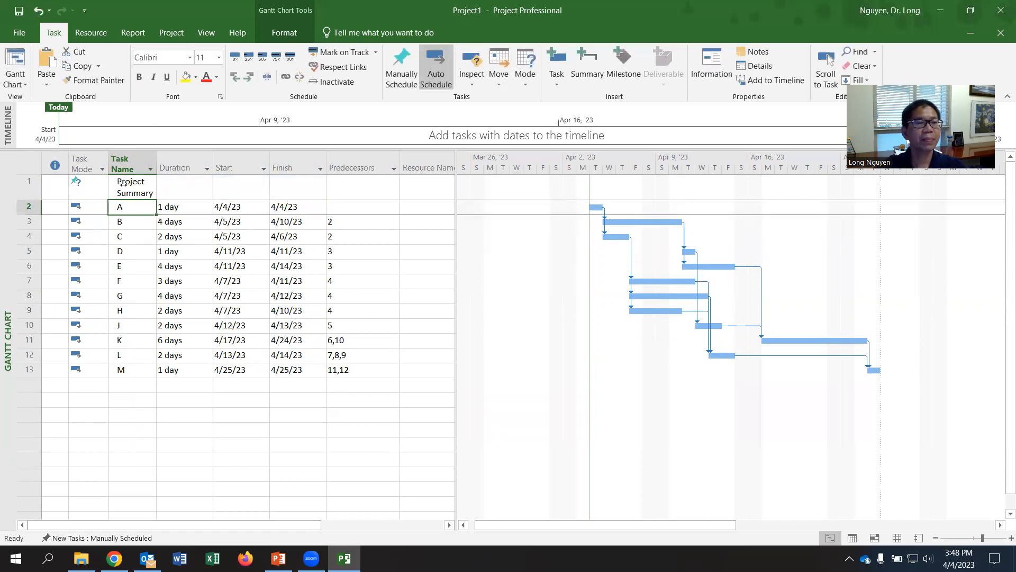
# Set the task mode of every task in the table to Auto Schedule.
pyautogui.click(82, 164)
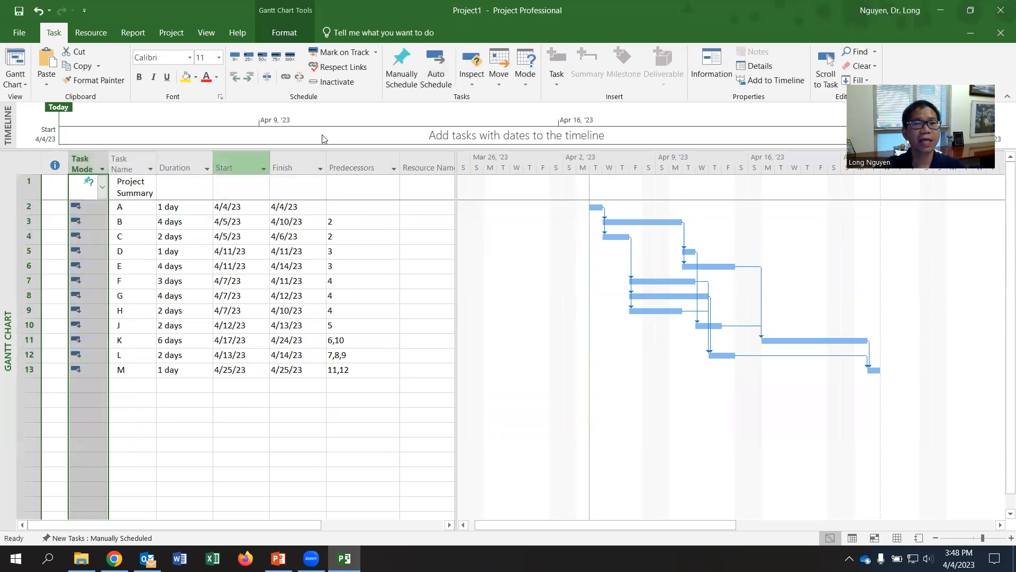
pyautogui.click(434, 78)
pyautogui.click(149, 301)
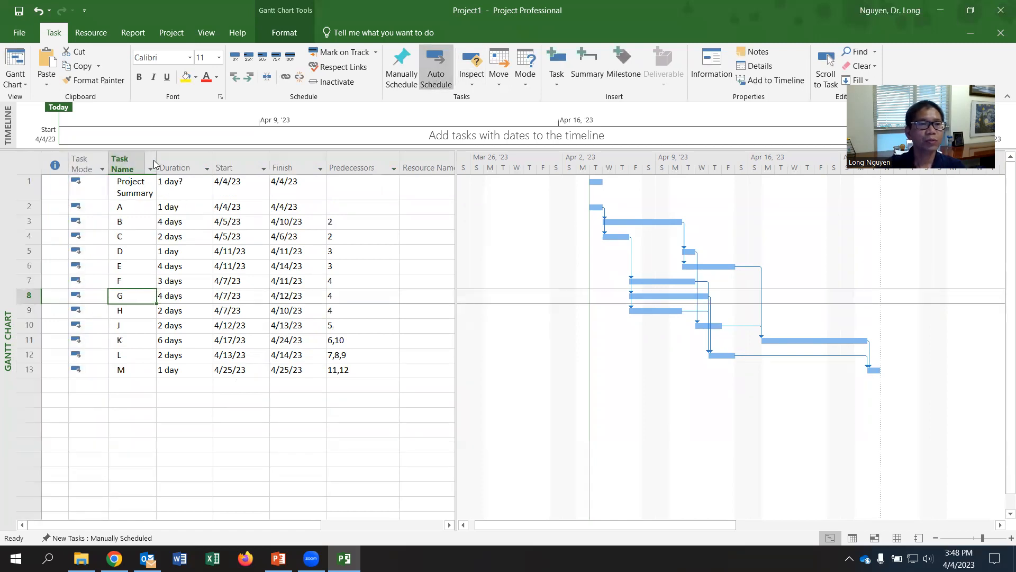
# Shorten the name of the task in row 1 to "Project".
pyautogui.click(134, 192)
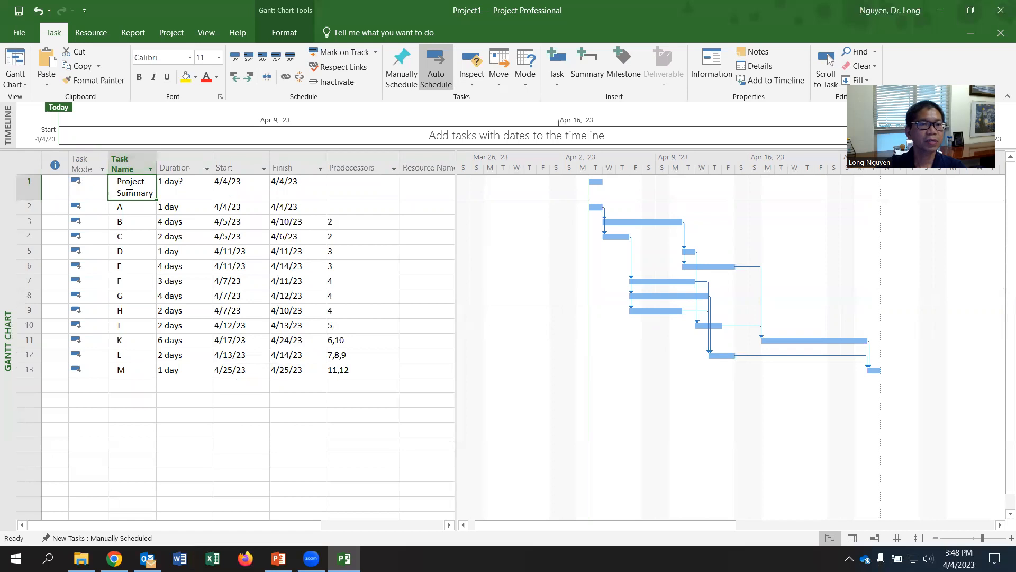
pyautogui.click(117, 189)
pyautogui.moveTo(140, 181); pyautogui.dragTo(177, 181)
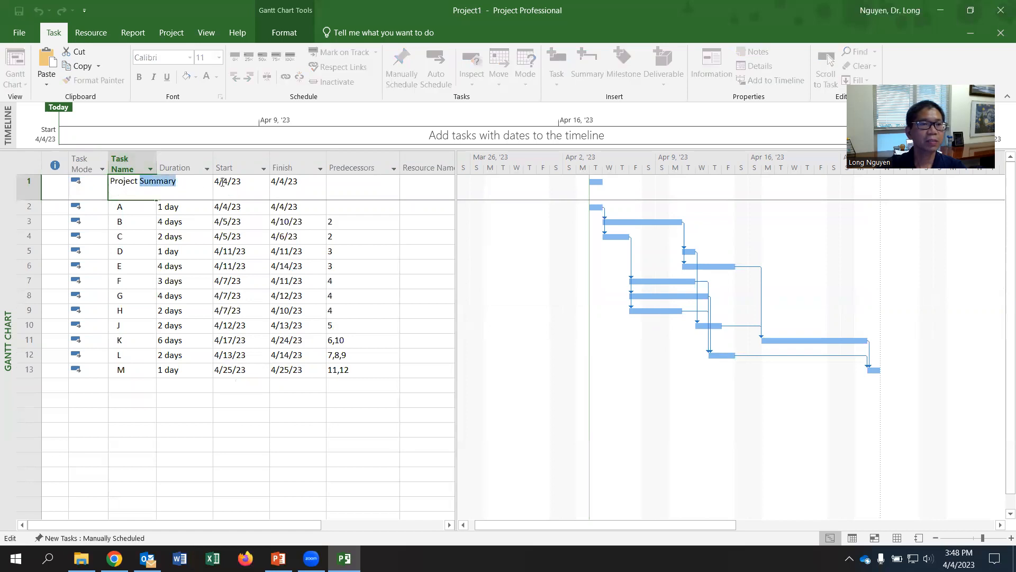
pyautogui.press('BackSpace')
pyautogui.press('Return')
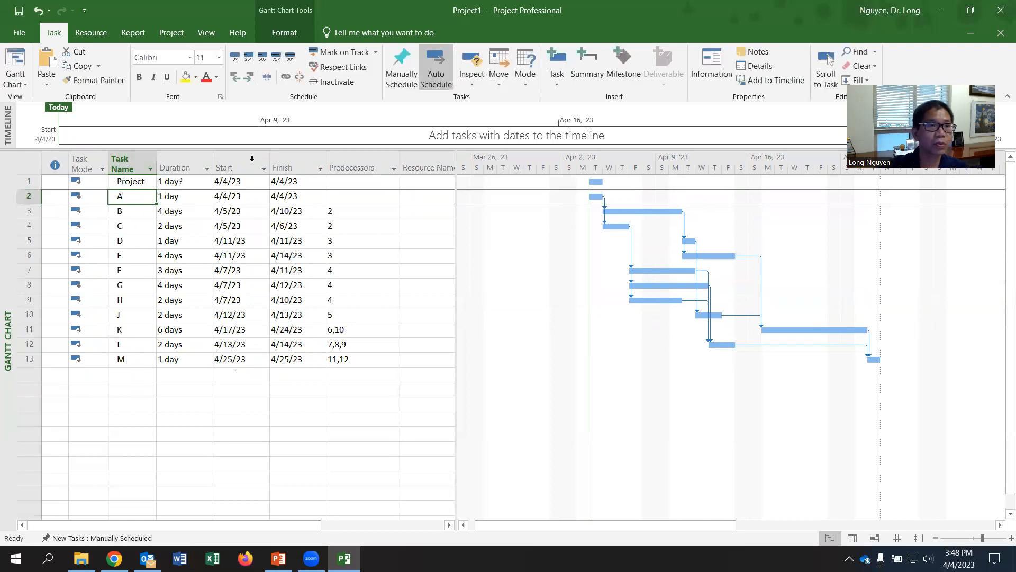
# Indent tasks A through M one level so they become subtasks of the Project task.
pyautogui.click(134, 181)
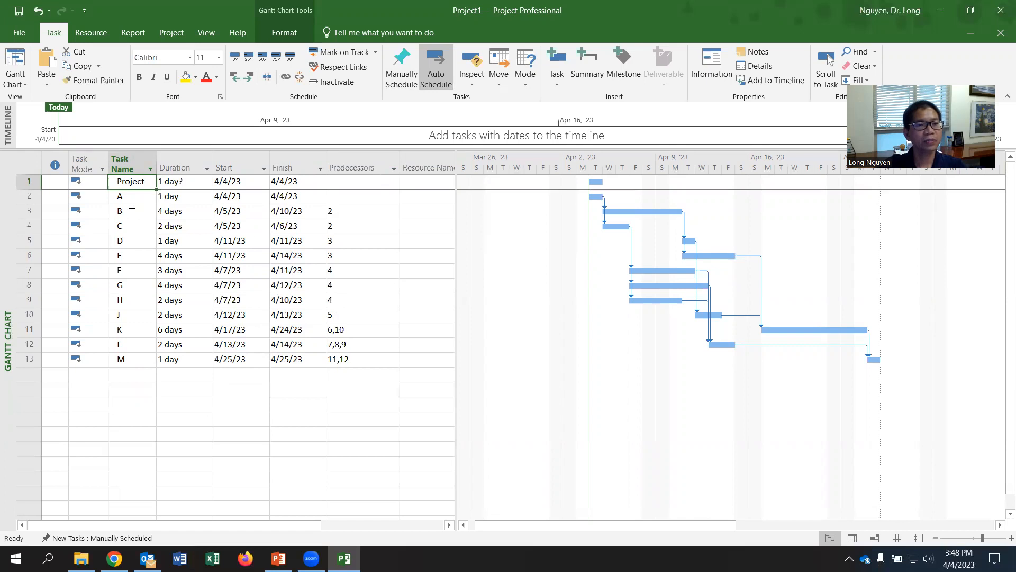
pyautogui.click(128, 196)
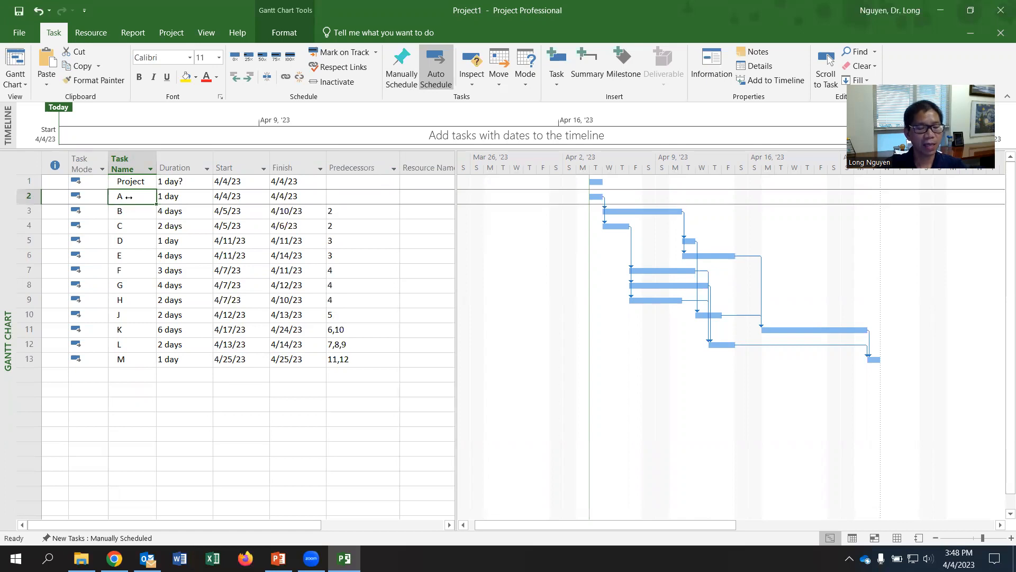
pyautogui.keyDown('shift'); pyautogui.click(95, 359); pyautogui.keyUp('shift')
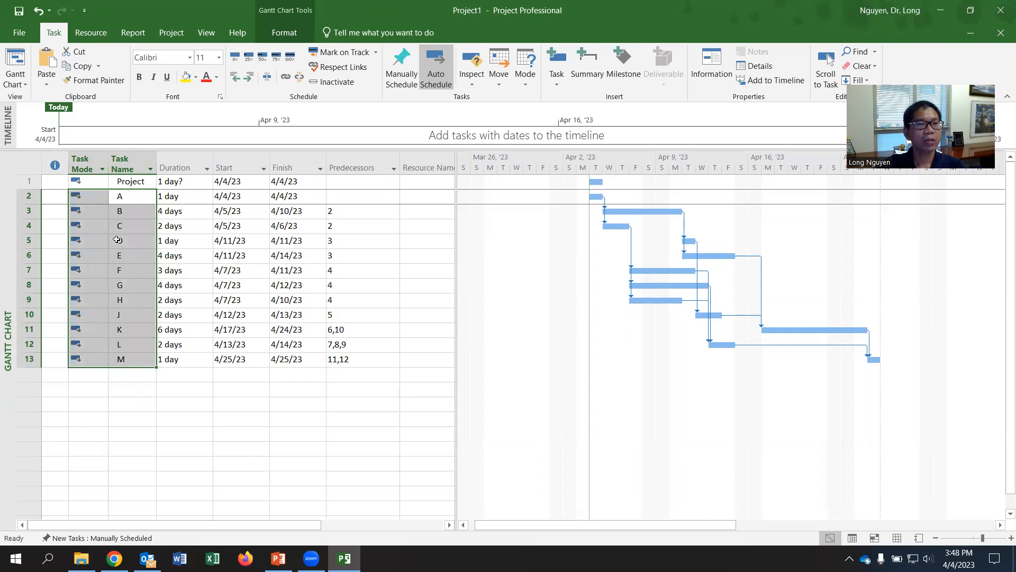
pyautogui.click(249, 78)
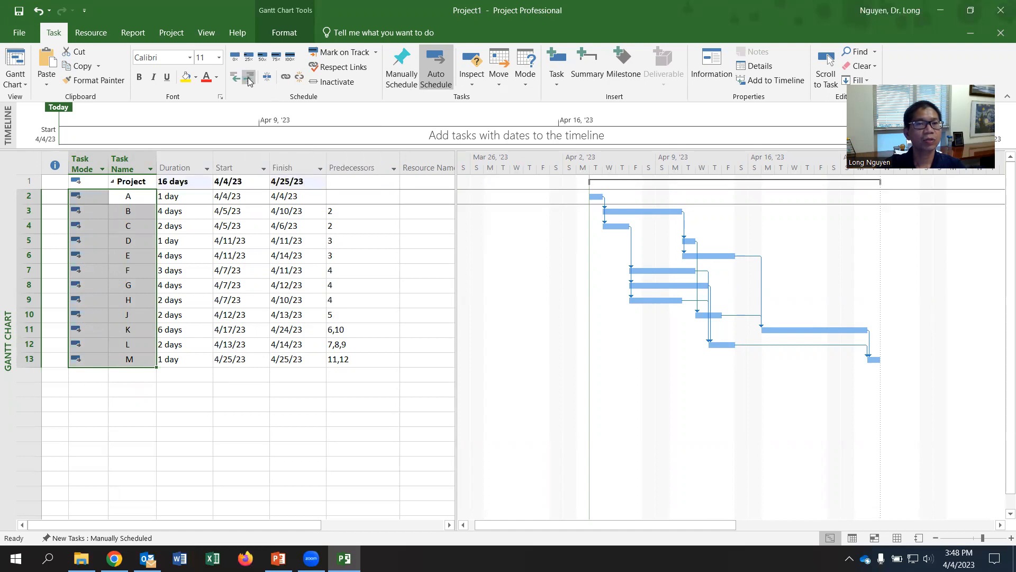
pyautogui.click(137, 379)
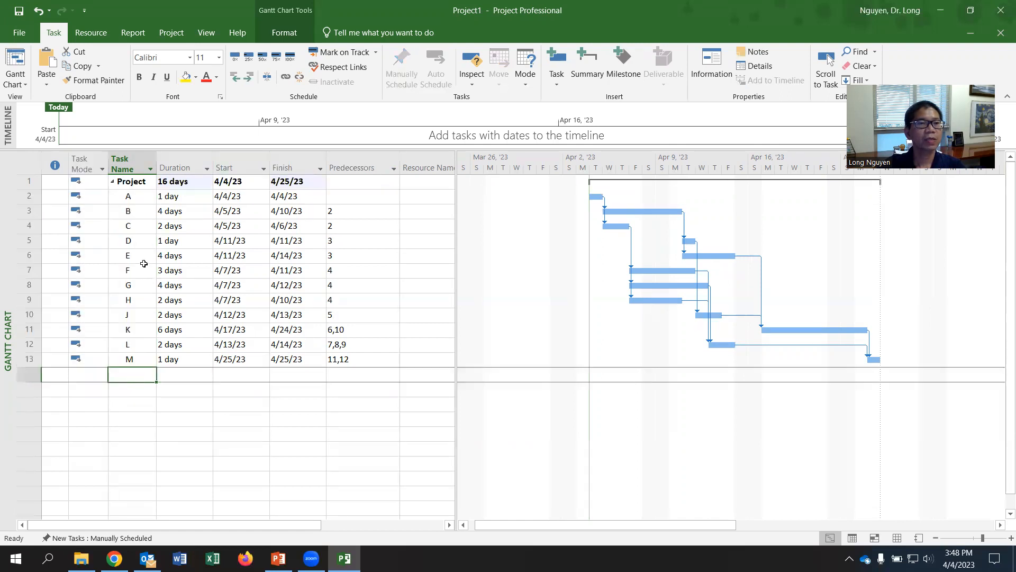
# Collapse and expand the Project summary task to check that it groups its subtasks, leaving them shown.
pyautogui.click(112, 183)
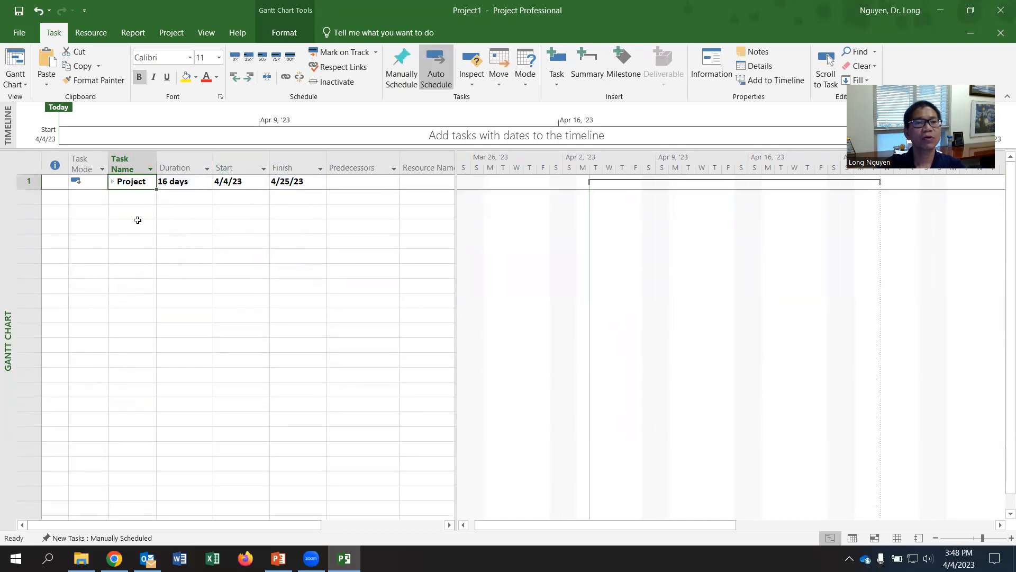
pyautogui.click(112, 182)
pyautogui.click(112, 182)
pyautogui.click(112, 182)
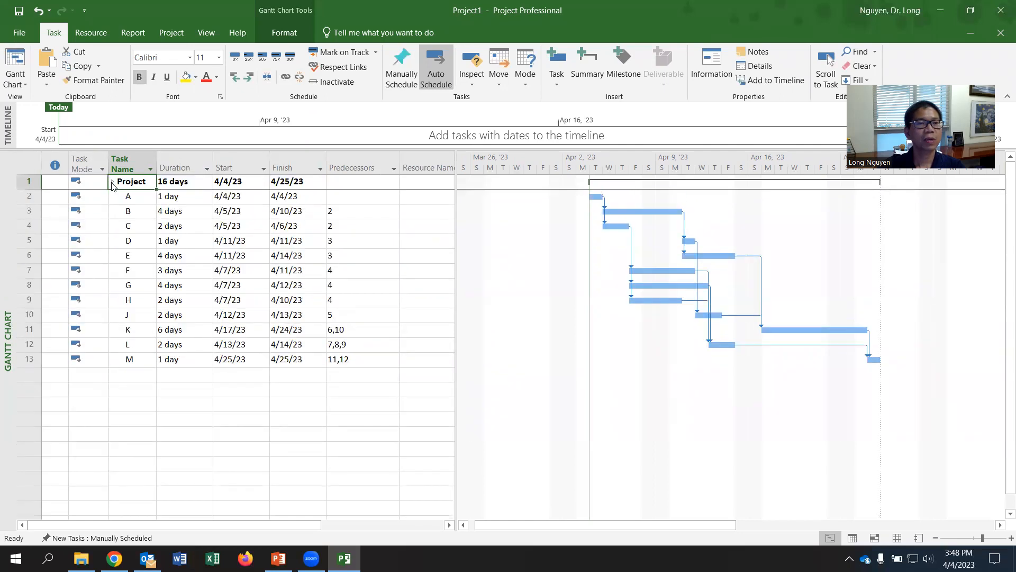
pyautogui.click(112, 182)
pyautogui.click(112, 182)
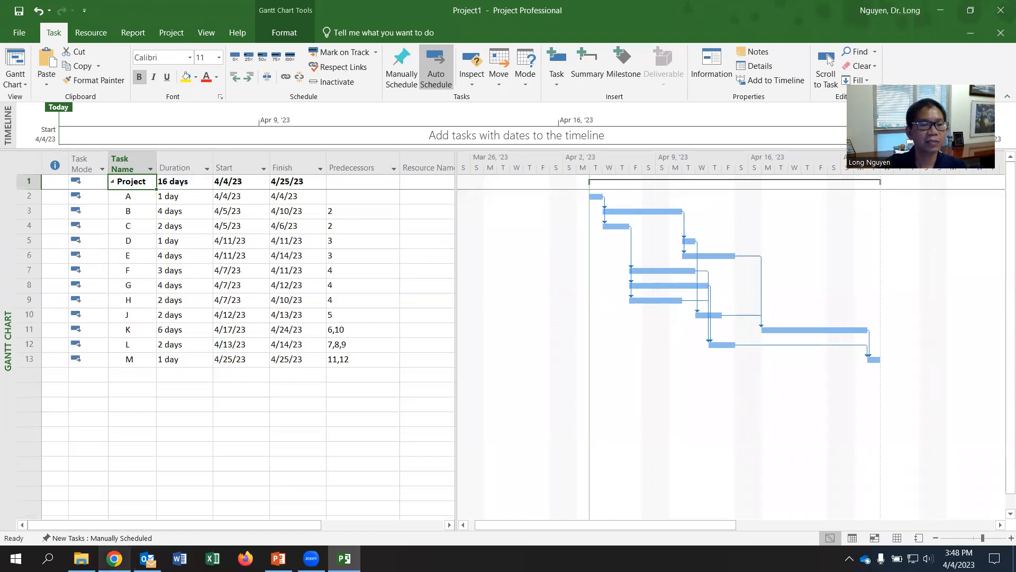
# Switch to Chrome, examine the solved network in the Worksheet 14-16 solution, and return to Project to compare the overall duration.
pyautogui.click(114, 558)
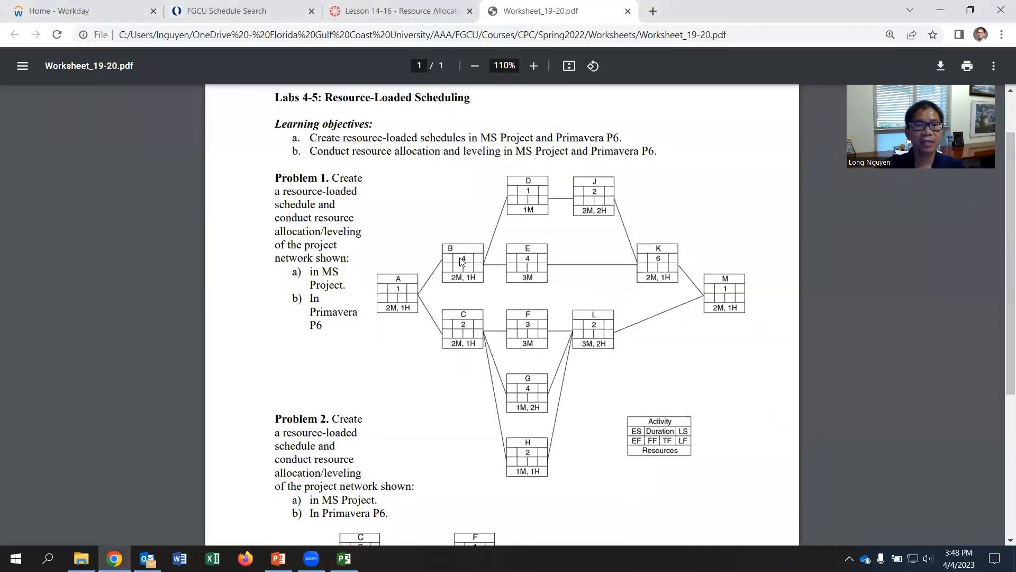
pyautogui.click(402, 10)
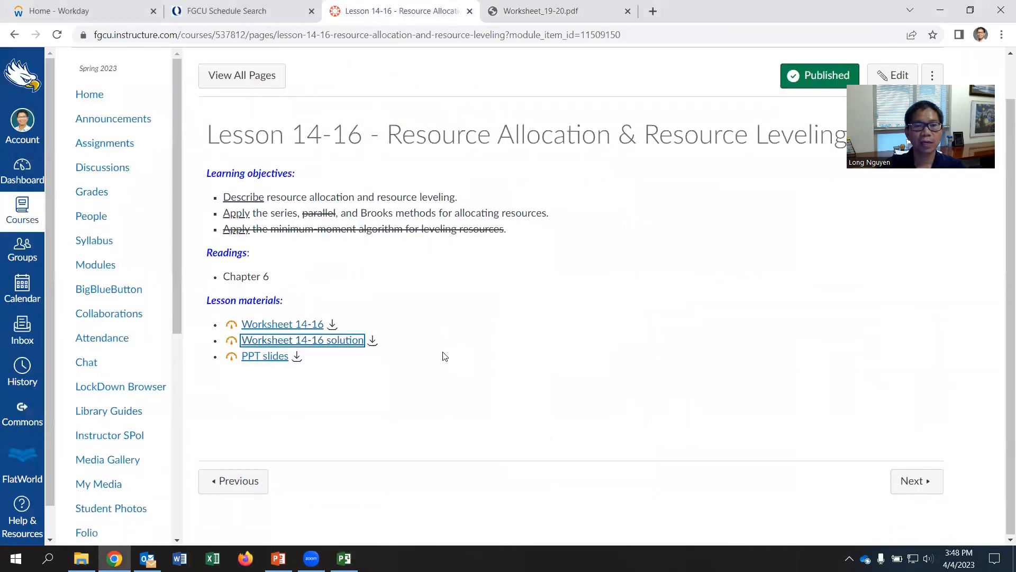
pyautogui.click(320, 389)
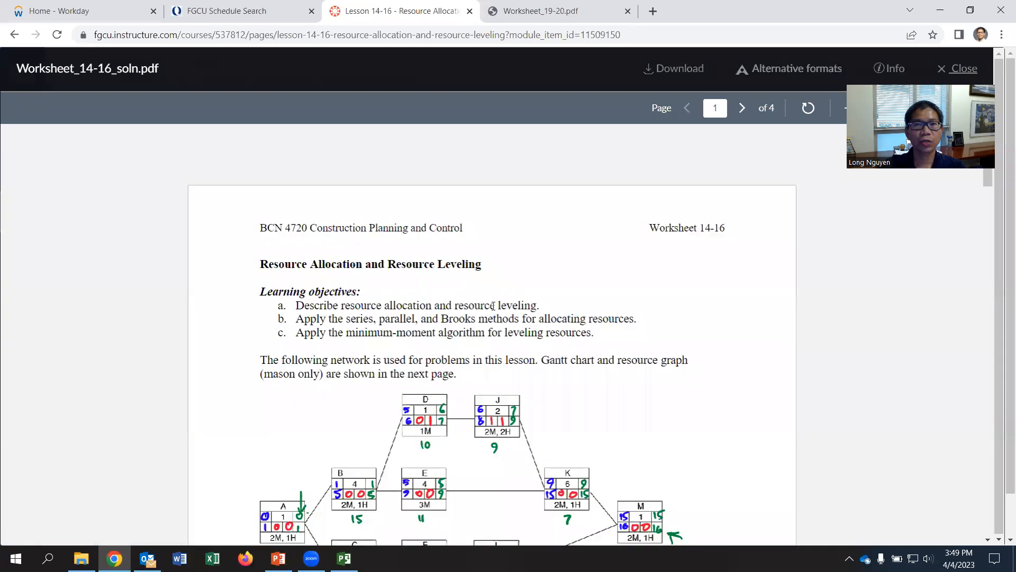
pyautogui.scroll(-2, 489, 315)
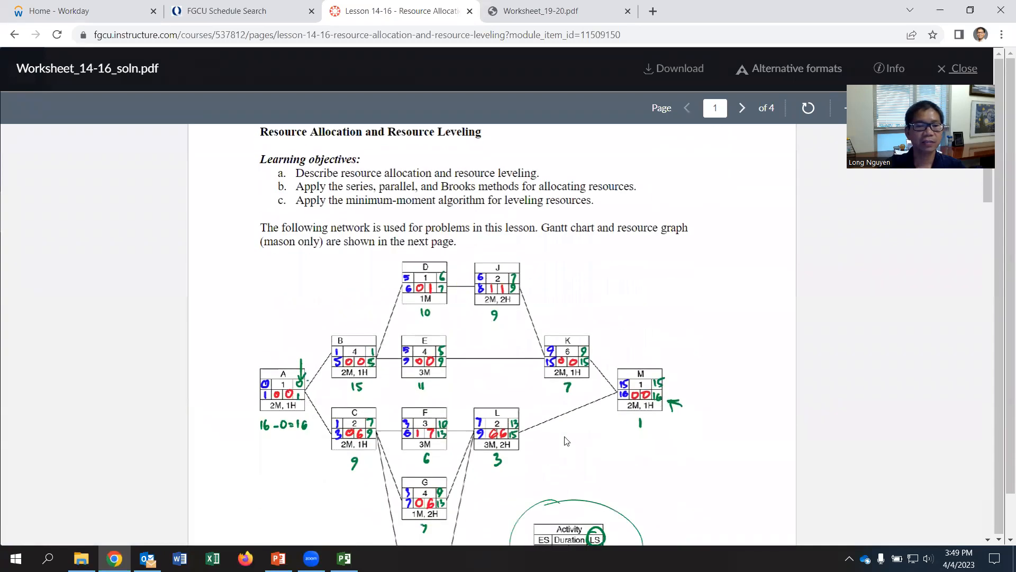
pyautogui.click(344, 558)
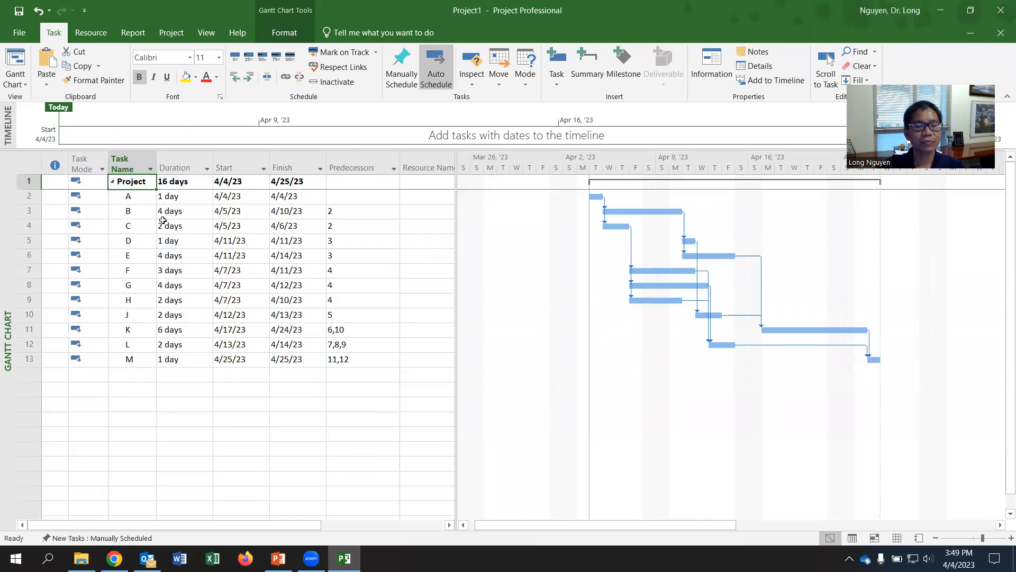
# Review the solved network and the Worksheet 19-20 Problem 1 network in Chrome once more, and return to Project.
pyautogui.click(114, 558)
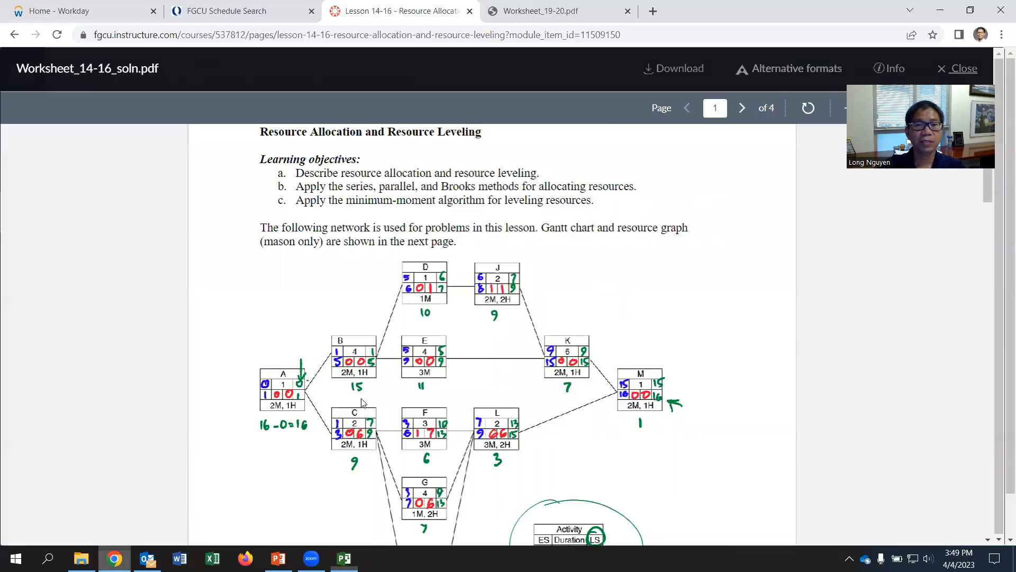
pyautogui.click(529, 11)
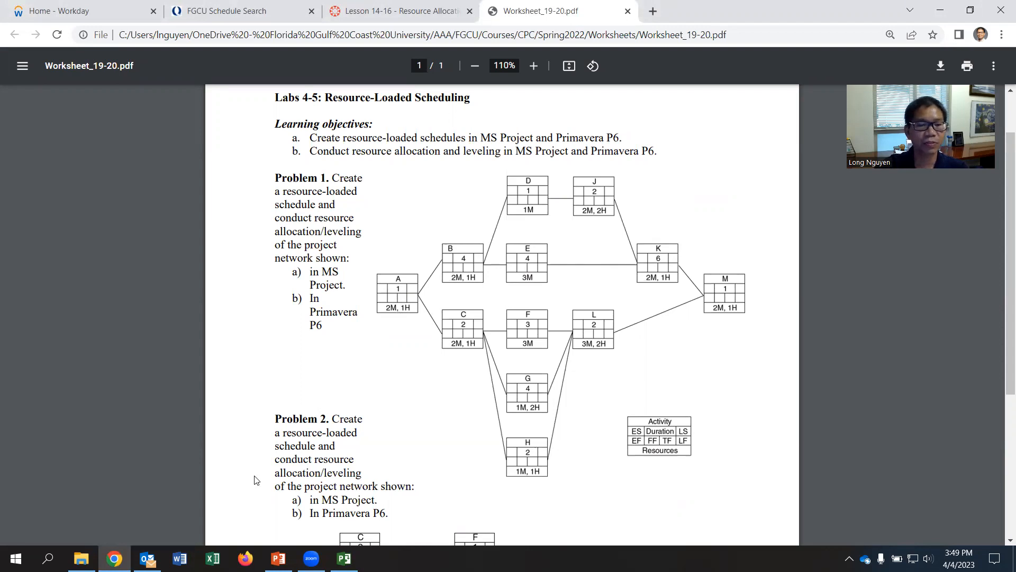
pyautogui.click(344, 559)
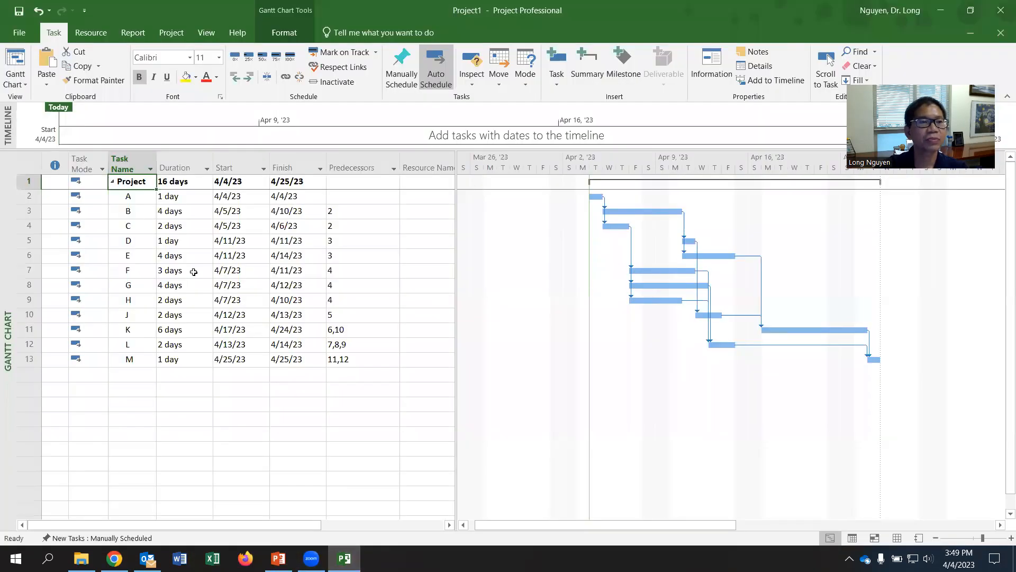